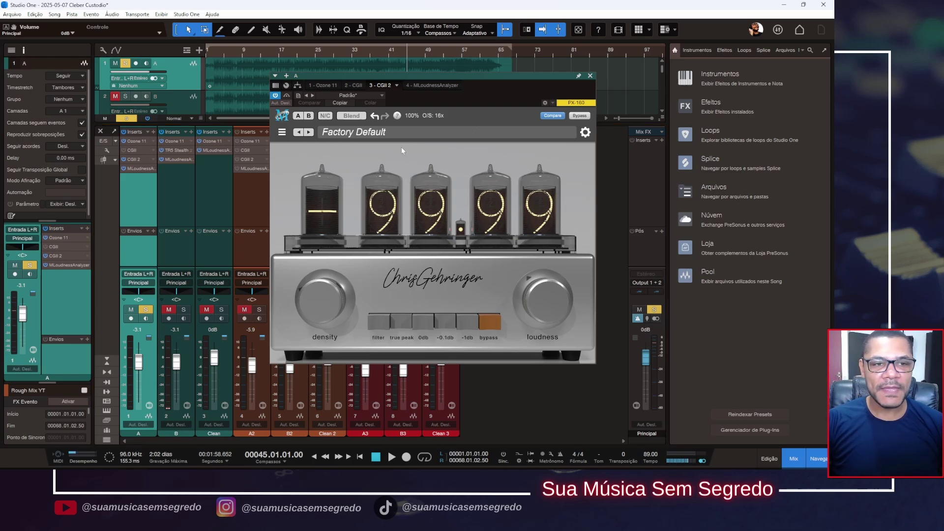
Switch between the limiter's A and B settings and try different blend amounts between them
left_click(301, 118)
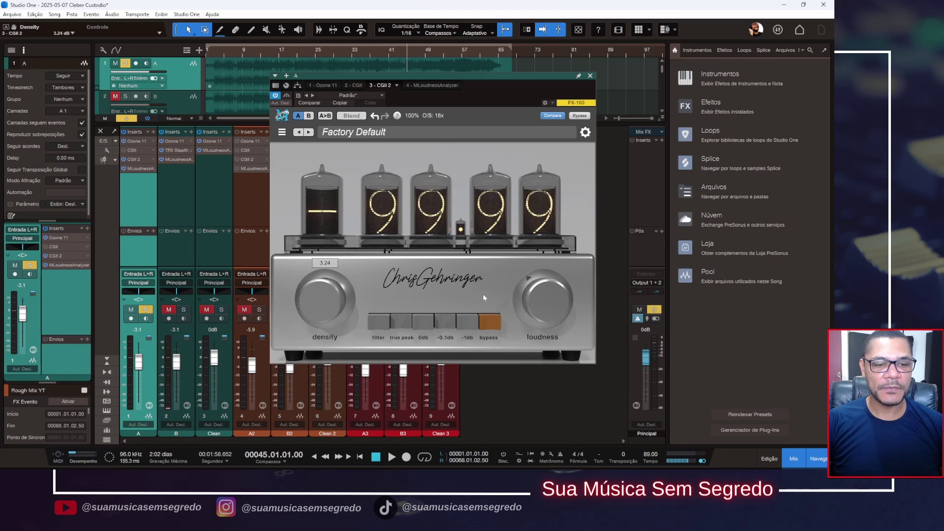
left_click(310, 116)
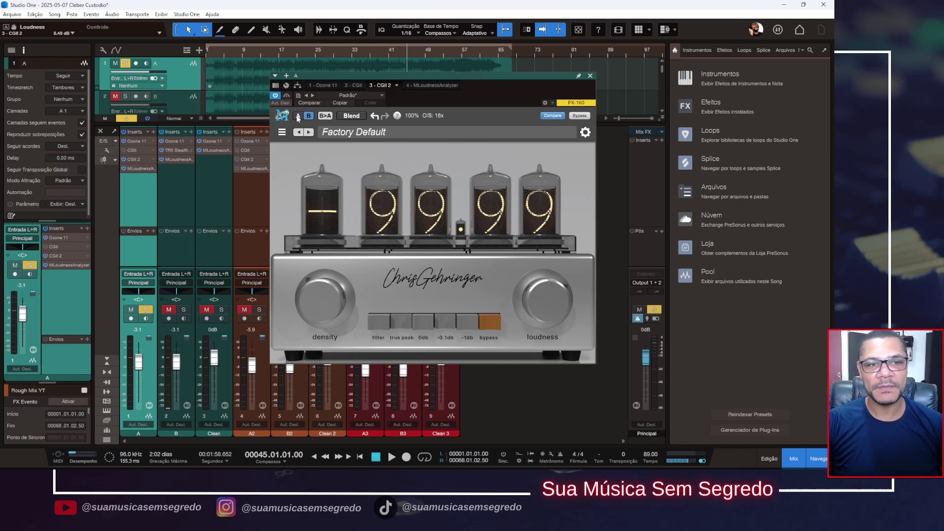
left_click(356, 118)
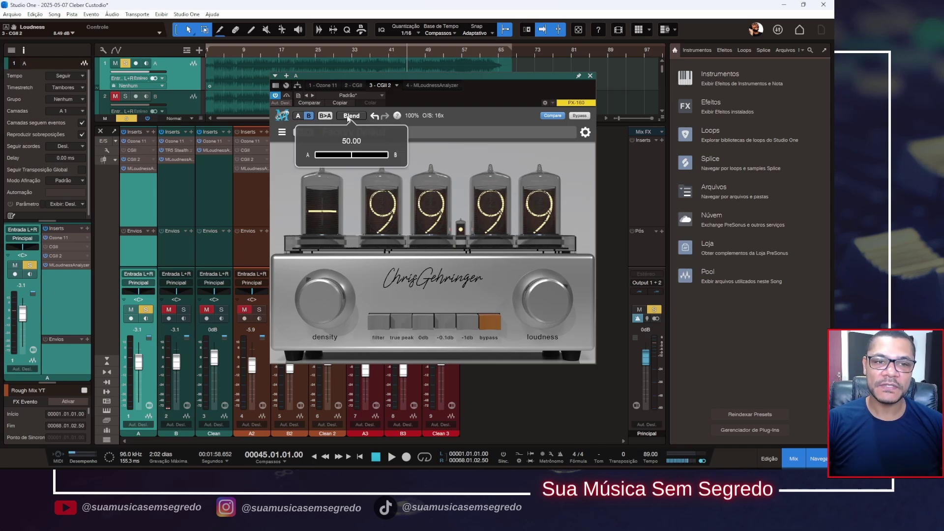
mouse_move(353, 155)
left_mouse_down()
mouse_move(317, 157)
mouse_move(368, 157)
left_mouse_up()
left_click_drag(377, 157, 338, 163)
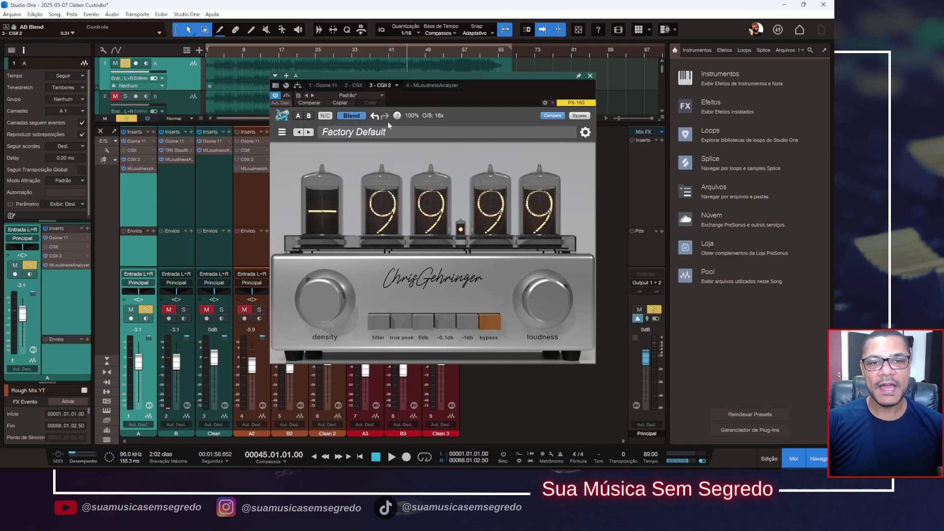
Review the oversampling options and compare the adjusted density and loudness settings with the stored preset
left_click(429, 116)
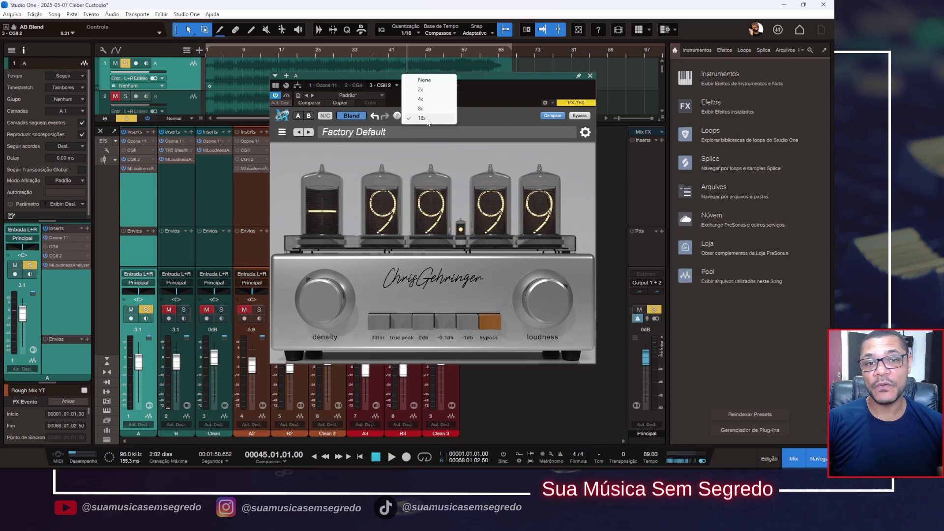
left_click(478, 115)
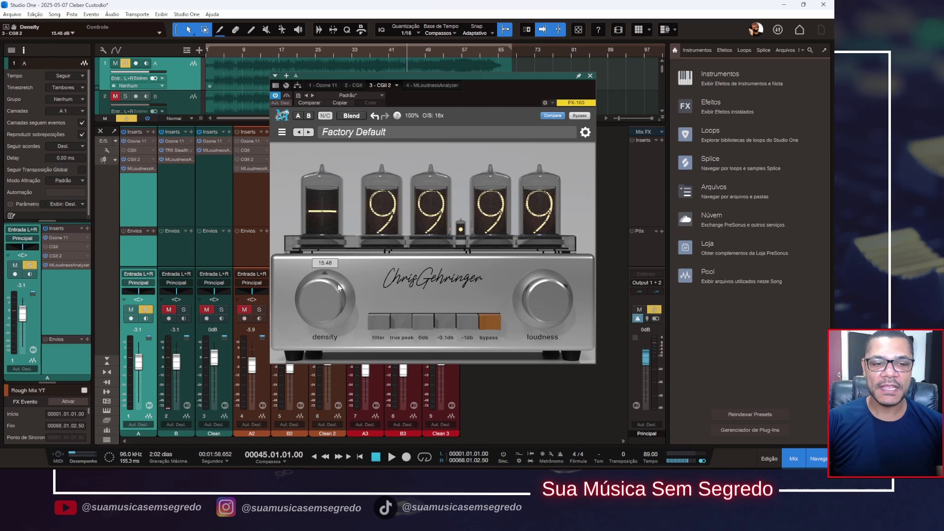
mouse_move(559, 311)
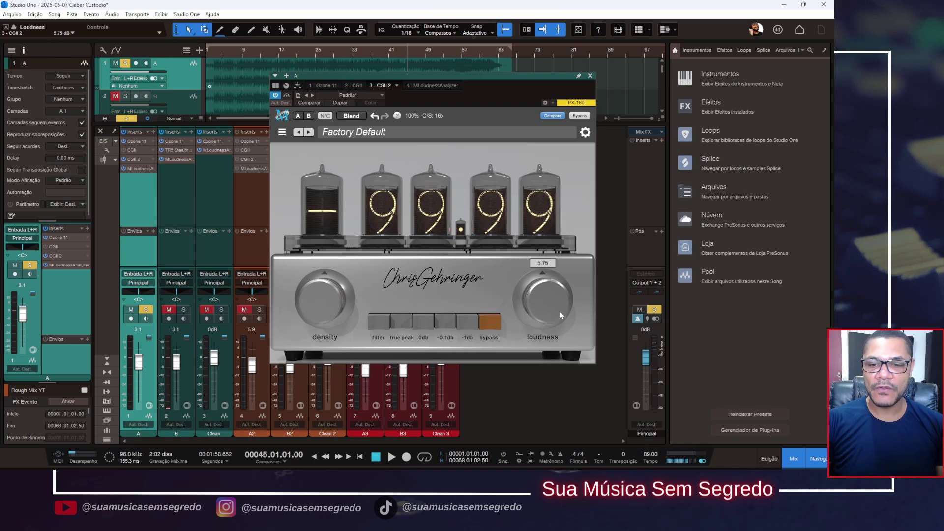
left_click(552, 116)
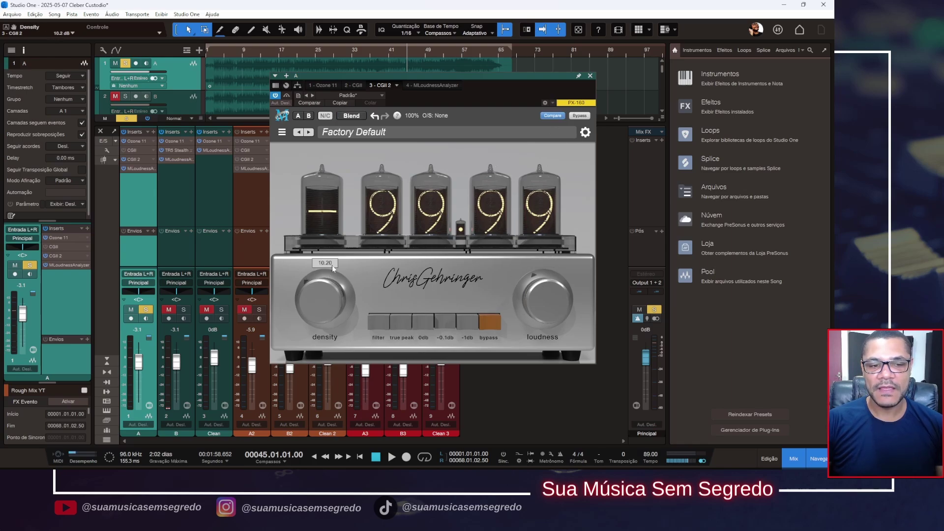
left_click(545, 117)
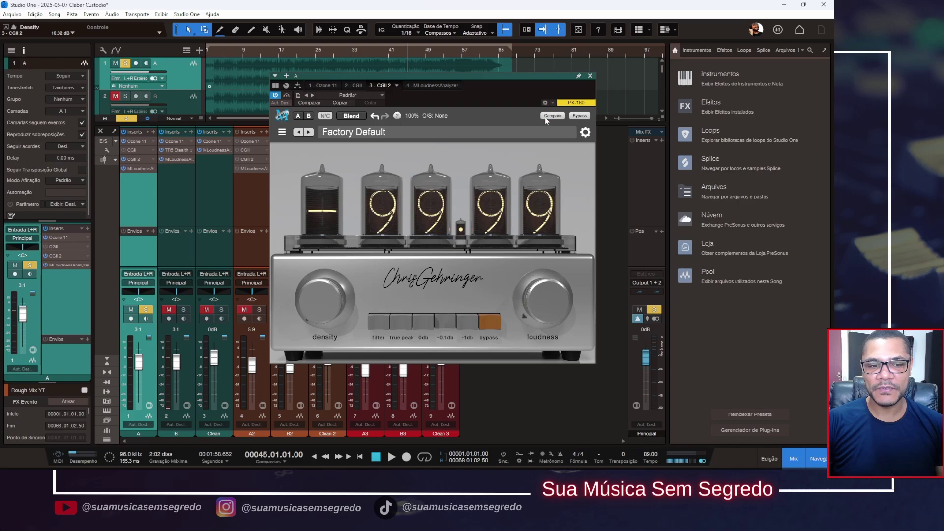
left_click(545, 117)
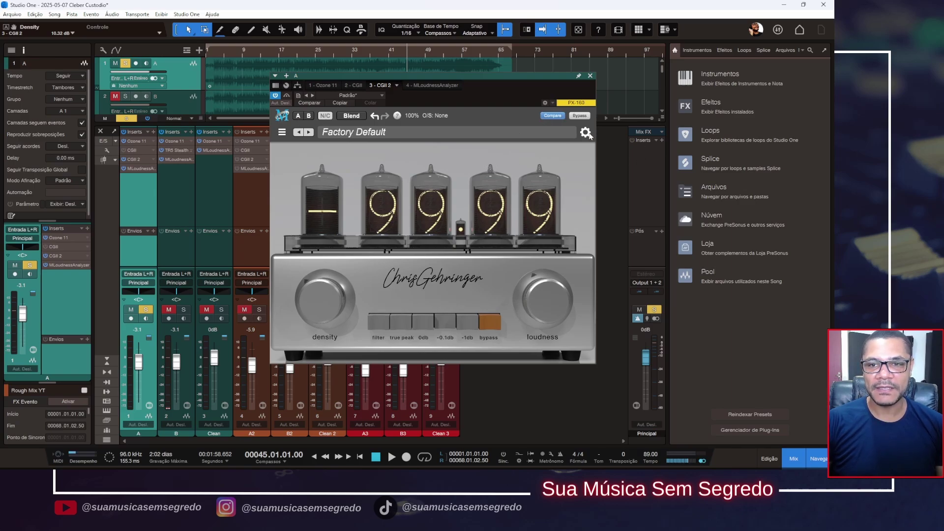
Try out the limiter's dither bit depth control and toggle dithering on and back off
mouse_move(578, 160)
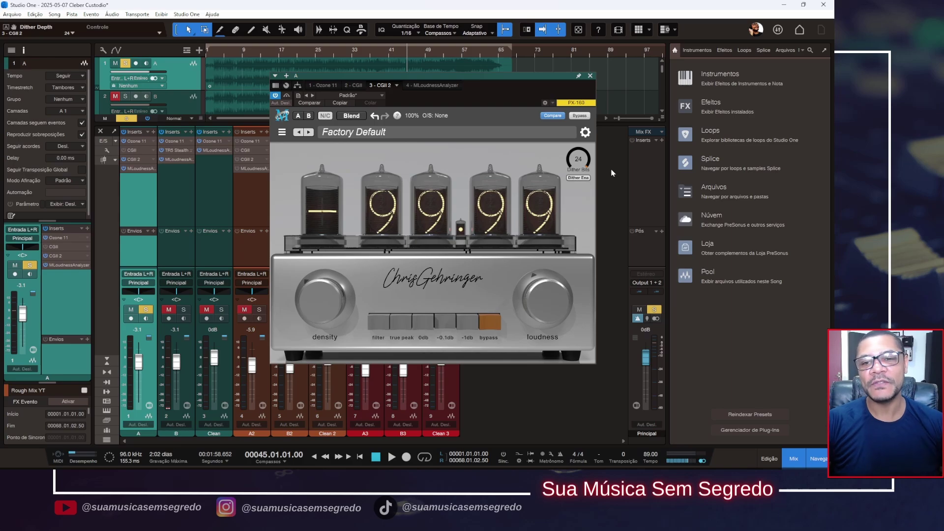
left_click_drag(578, 159, 585, 208)
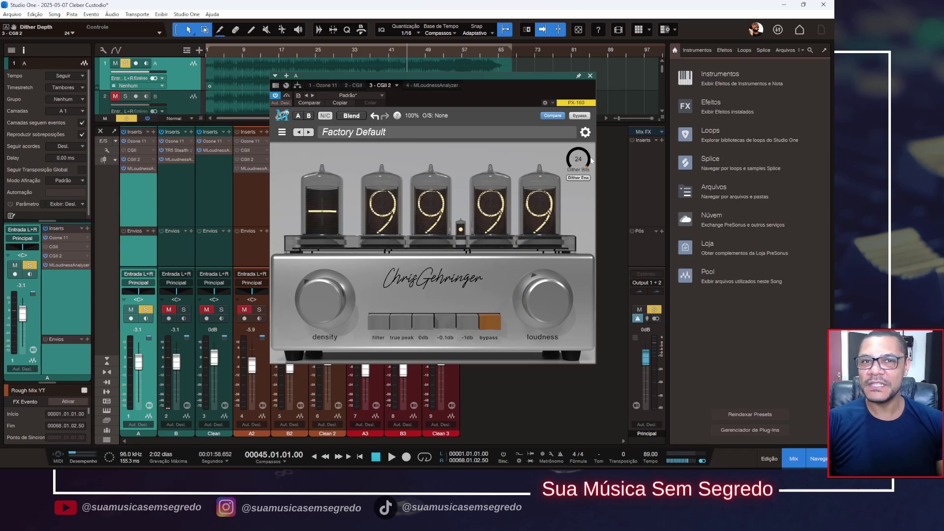
left_click_drag(591, 160, 597, 230)
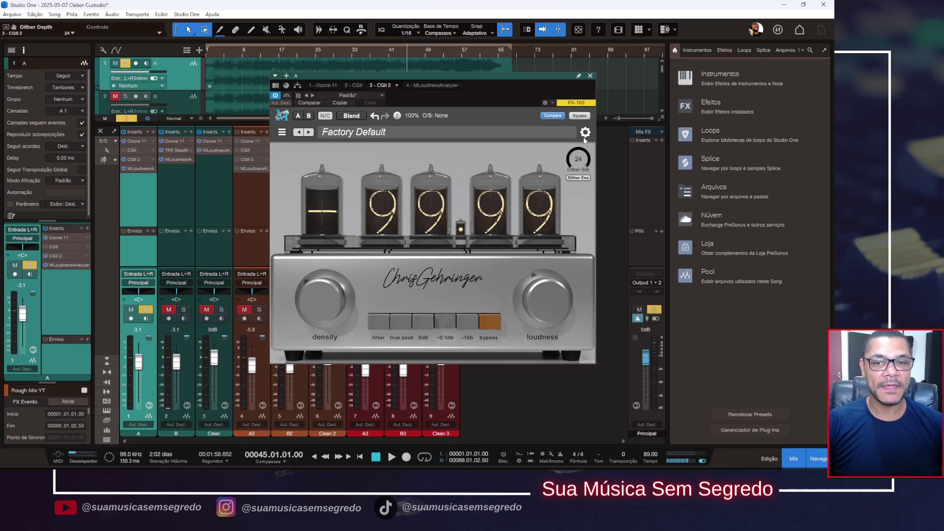
scroll(583, 164, "up", 2)
left_click(585, 178)
left_click(585, 179)
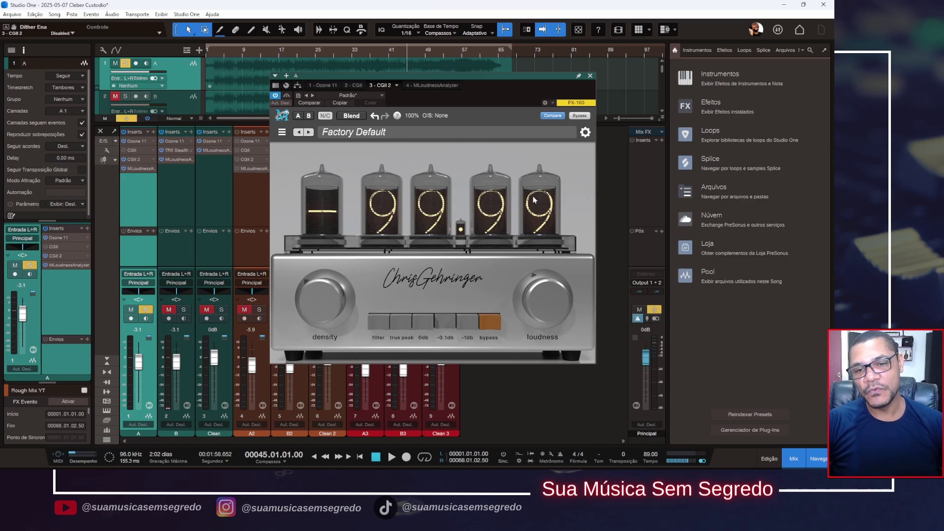
Try the True Peak and True Peak Hold modes on the tube meter, and return it to Short Term LUFs Hold
left_click(461, 231)
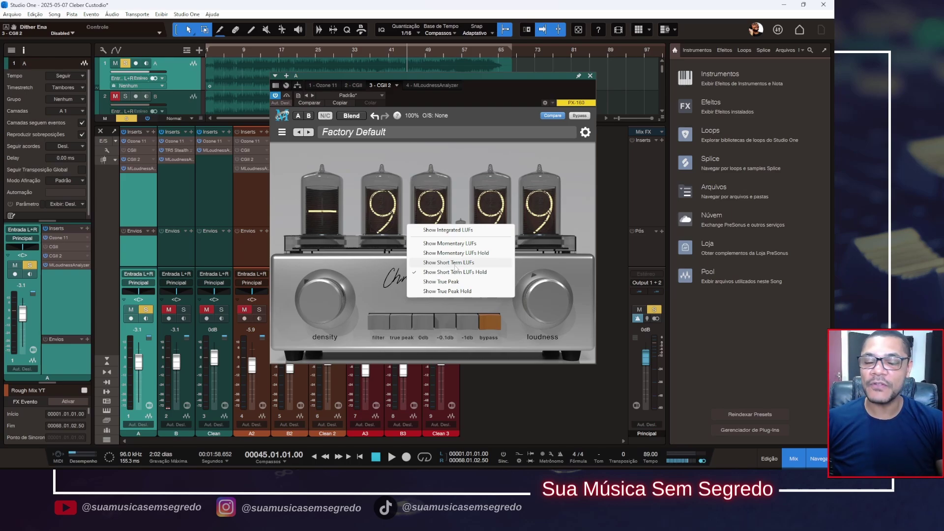
left_click(442, 281)
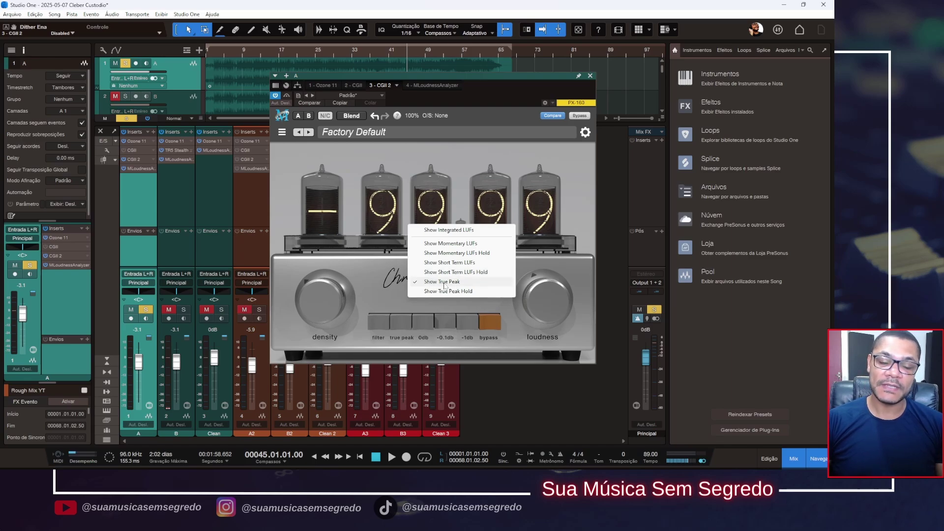
left_click(445, 290)
right_click(435, 297)
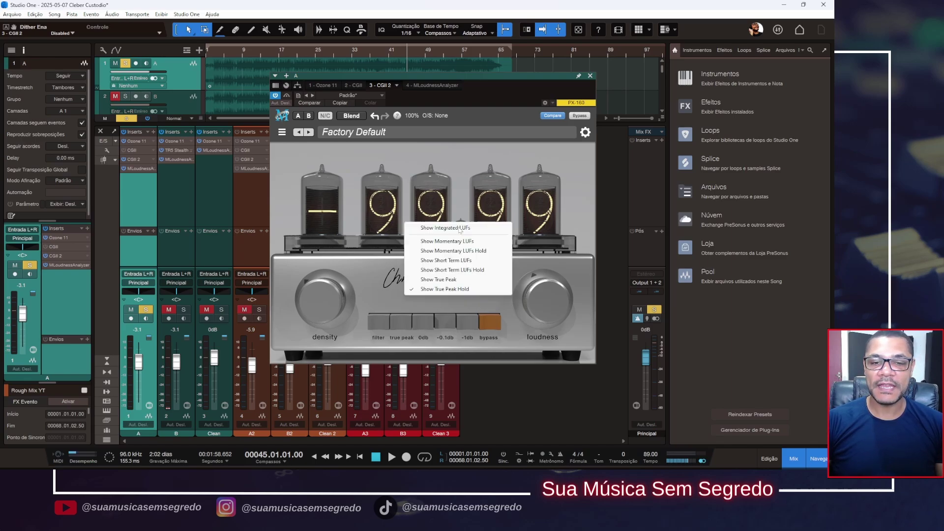
left_click(457, 279)
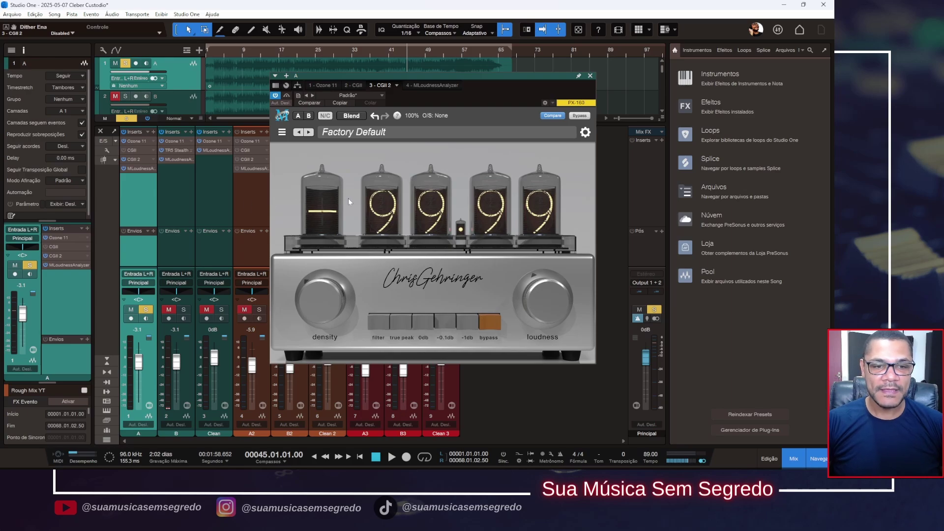
right_click(461, 228)
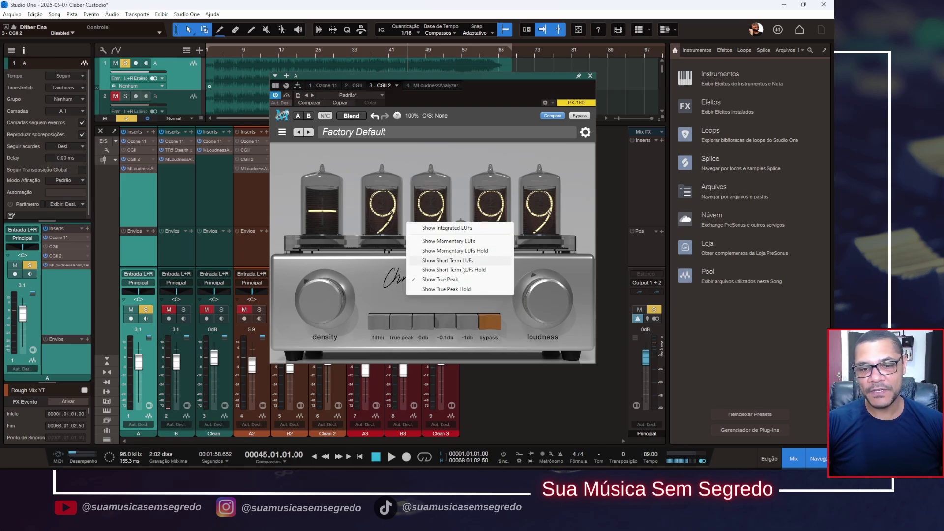
left_click(461, 270)
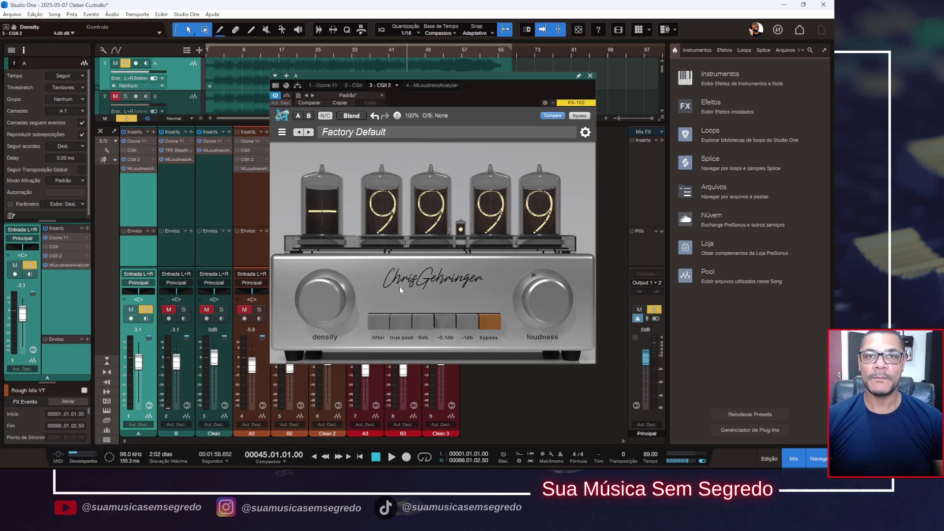
Raise the limiter's density to about 10.7 dB, and lower it again to about half that amount
mouse_move(316, 296)
left_mouse_down()
mouse_move(324, 314)
mouse_move(330, 287)
left_mouse_up()
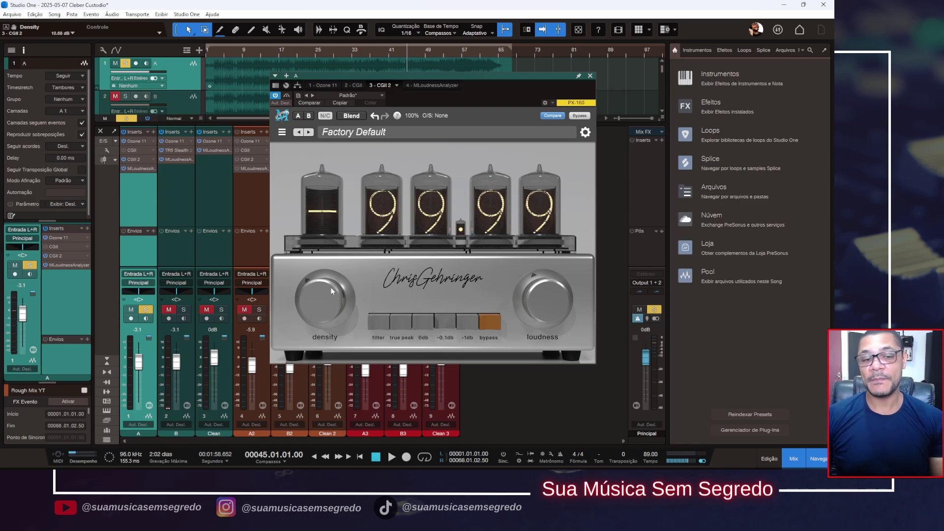
mouse_move(330, 288)
left_mouse_down()
mouse_move(340, 321)
mouse_move(340, 301)
mouse_move(327, 295)
mouse_move(337, 288)
mouse_move(337, 313)
mouse_move(325, 309)
mouse_move(327, 293)
left_mouse_up()
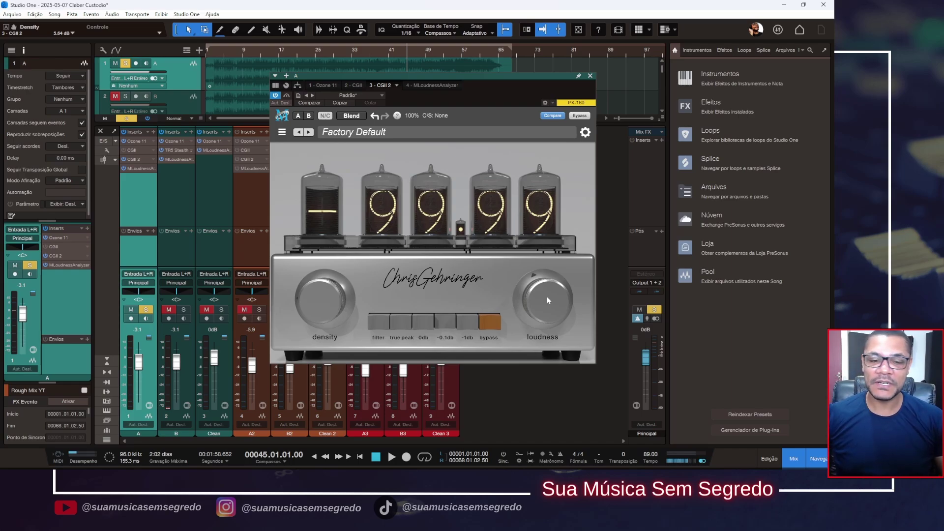
Enable true peak limiting, try the 0 dB, -0.1 dB and -1 dB ceilings, and test the bypass and filter switches
left_click(401, 314)
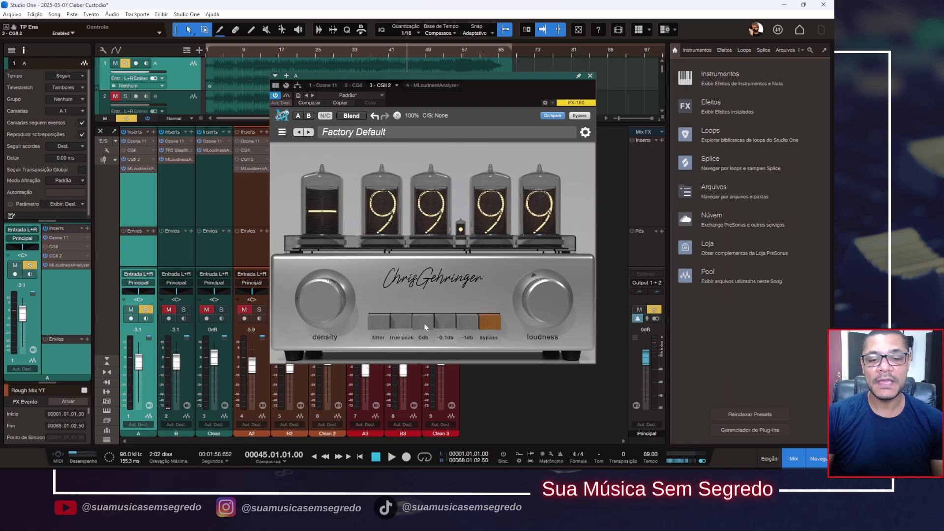
left_click(451, 322)
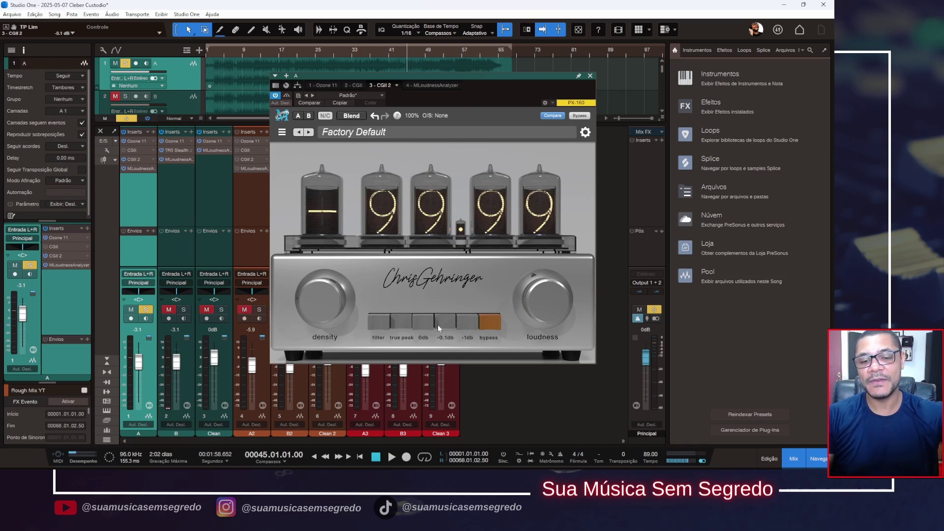
left_click(424, 320)
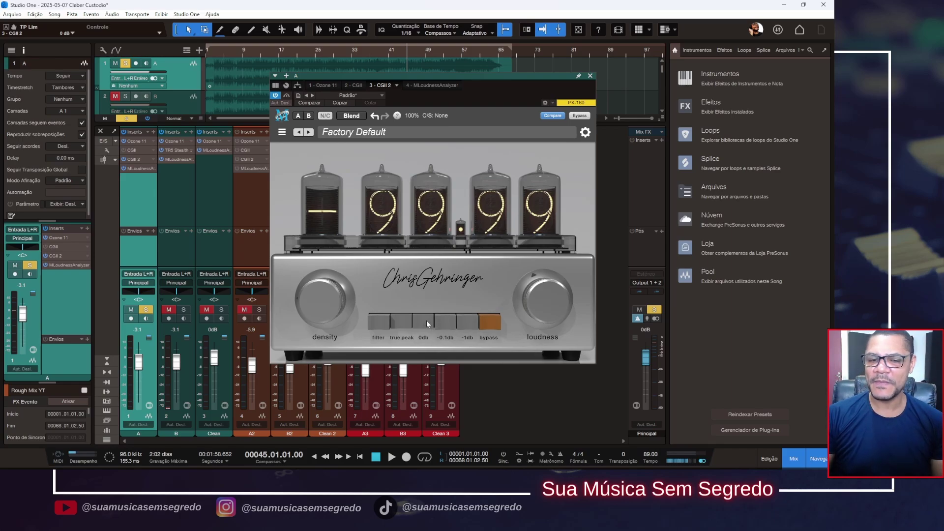
left_click(447, 323)
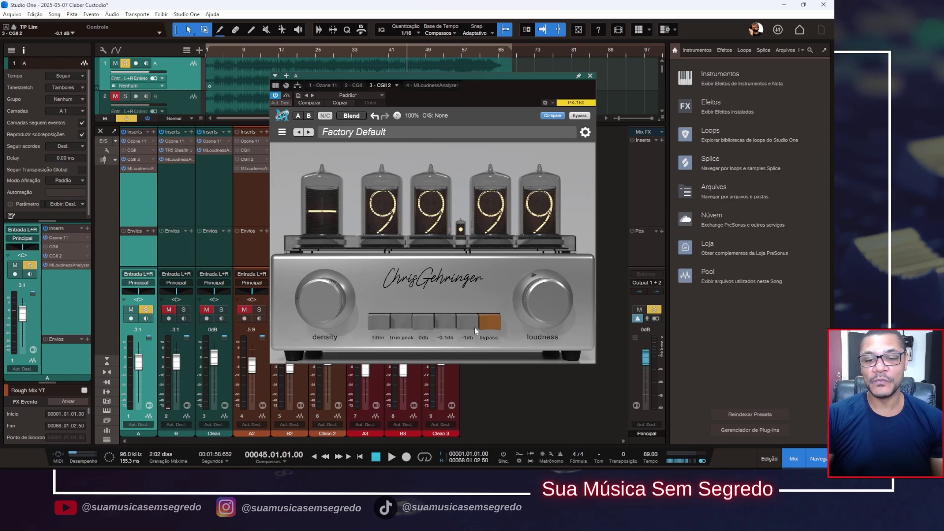
left_click(467, 323)
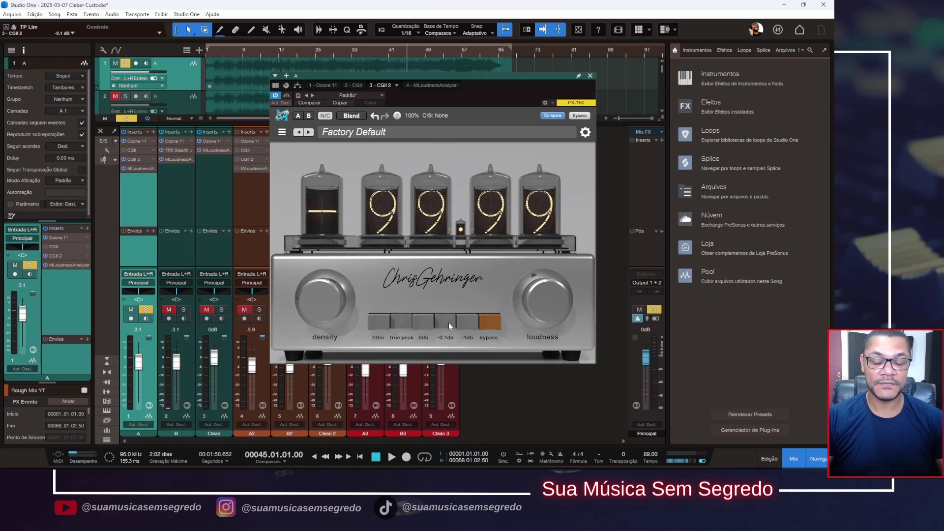
left_click(490, 326)
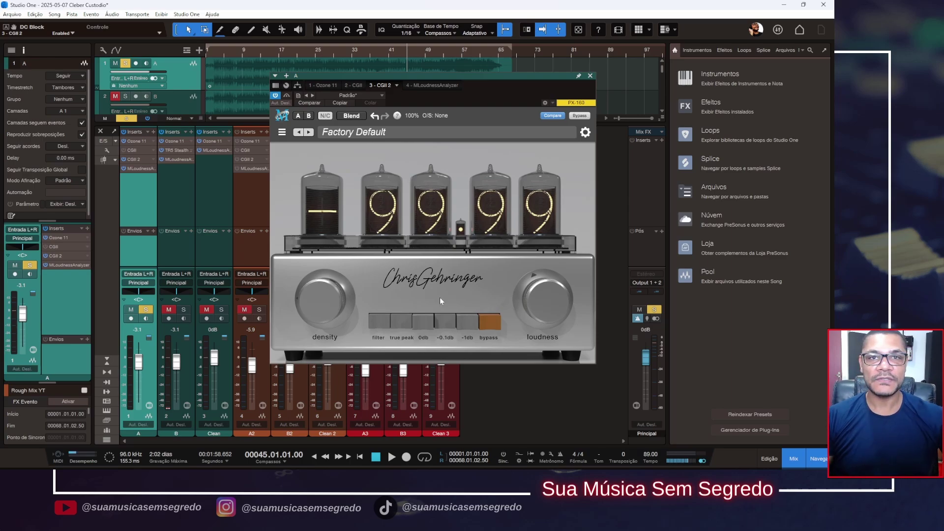
left_click(379, 323)
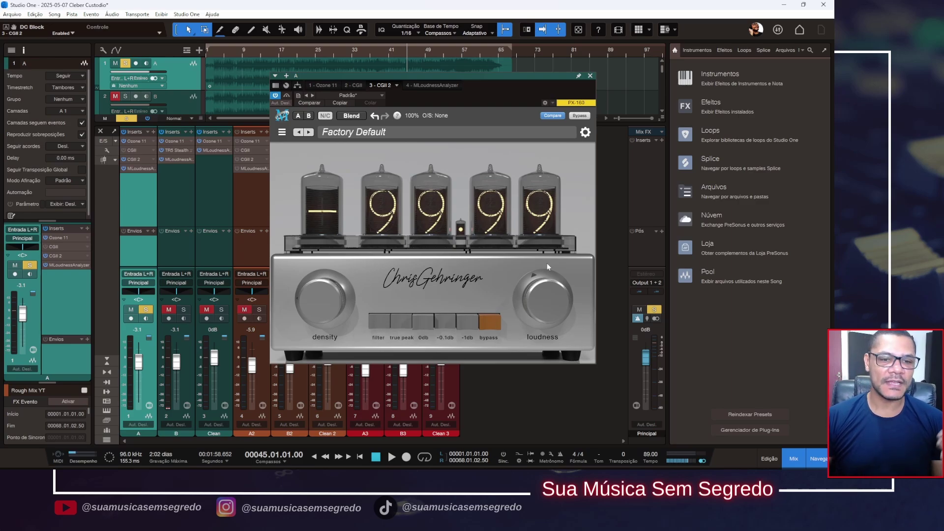
Close the limiter window and remove the second CGII insert from channel A
left_click(590, 76)
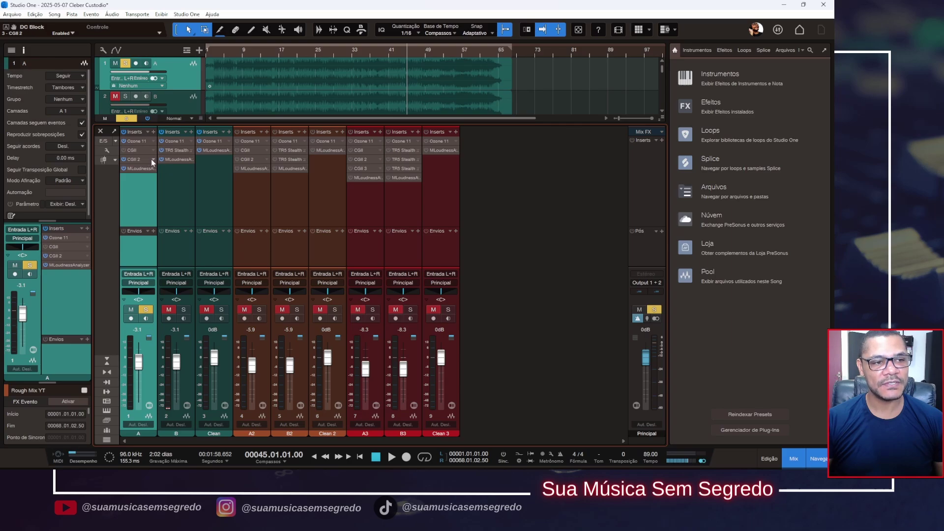
left_click(151, 159)
left_click(170, 240)
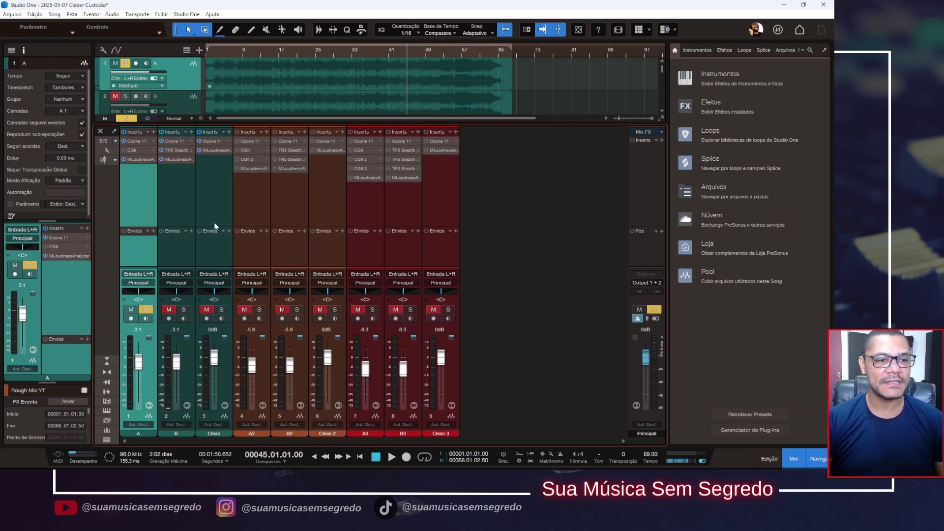
Solo the Clean channel in place of A and open its MLoudnessAnalyzer insert
left_click(222, 310)
left_click(226, 204)
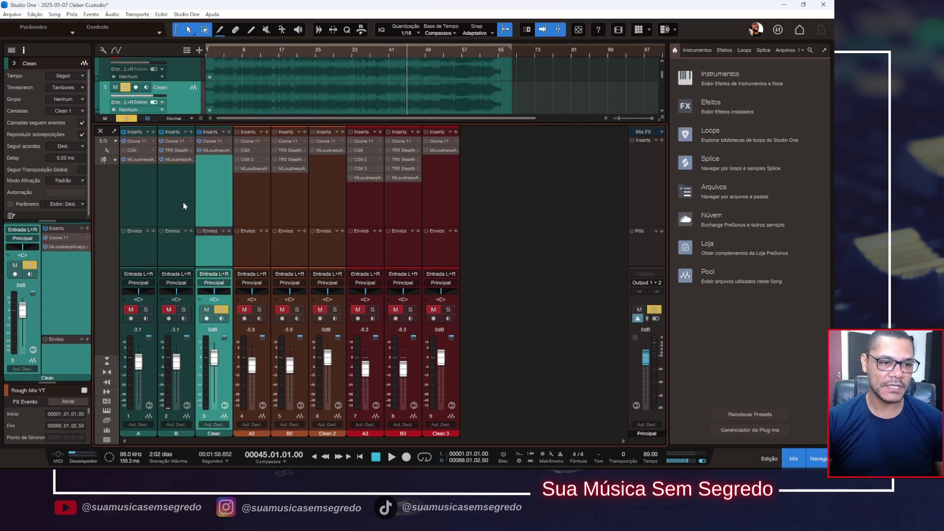
left_click(180, 202)
left_click(143, 205)
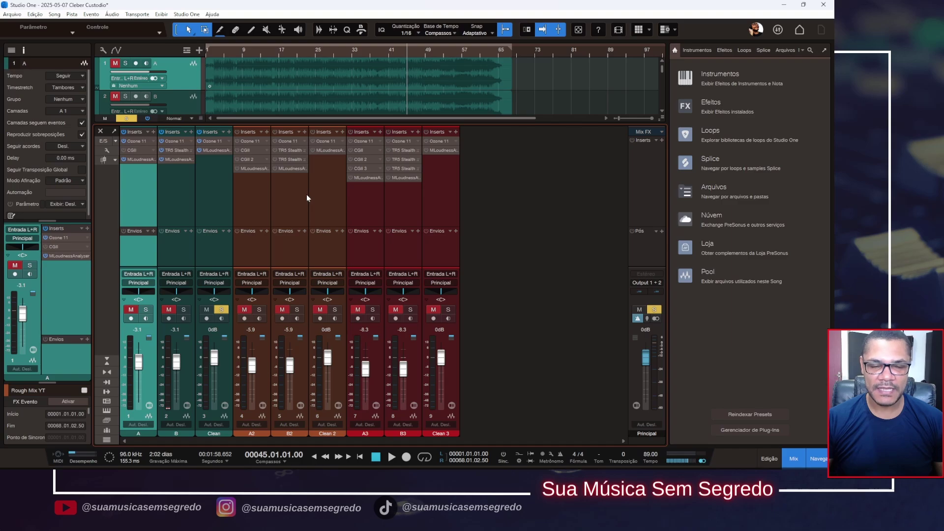
left_click(222, 203)
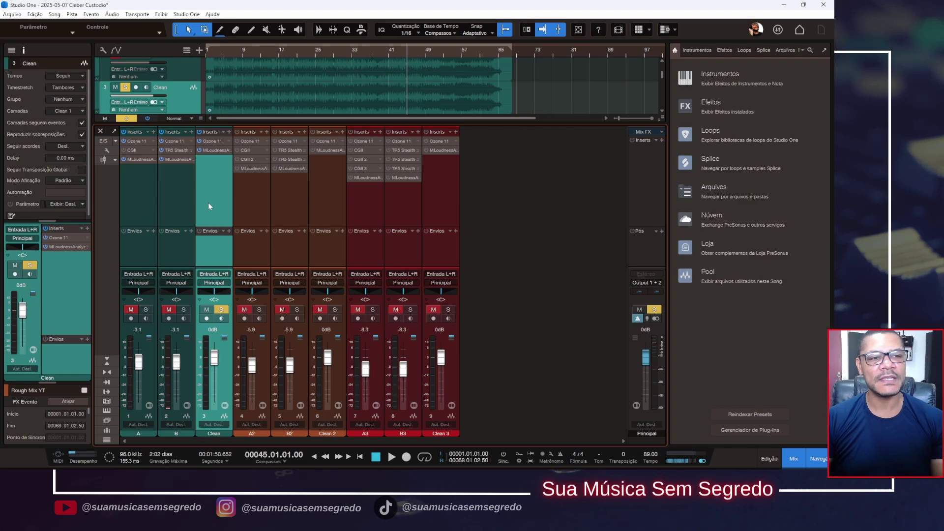
left_click(217, 151)
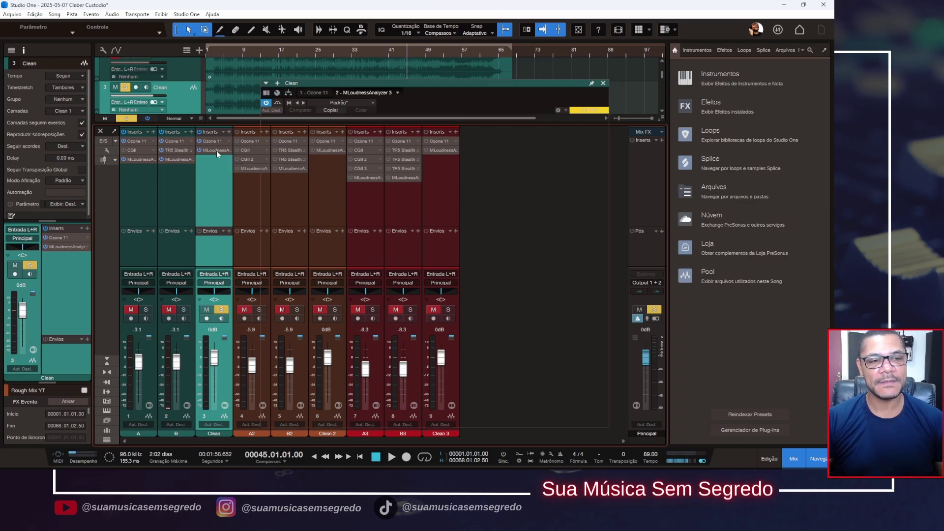
Play the Clean channel from bar 55 to measure its loudness, close the analyzer, and clear the main output's clip indicator
left_click_drag(521, 59, 566, 57)
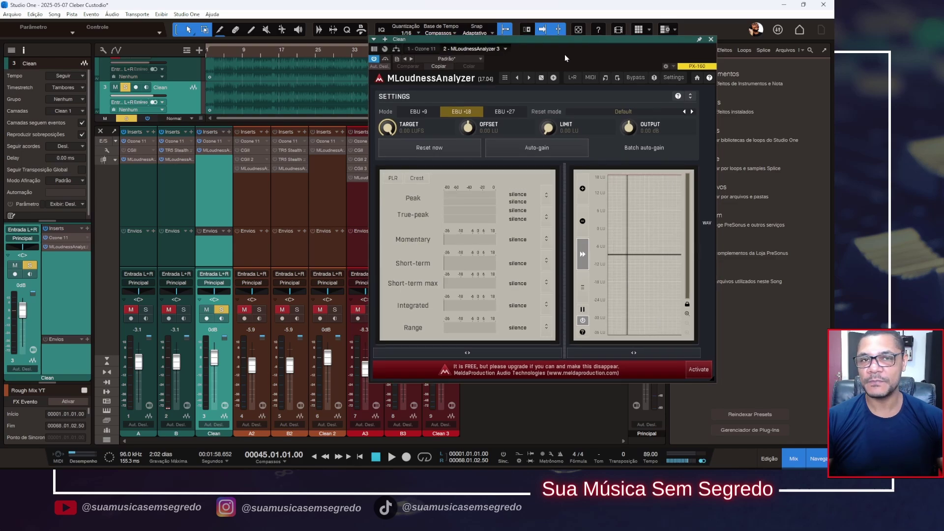
left_click_drag(508, 78, 474, 125)
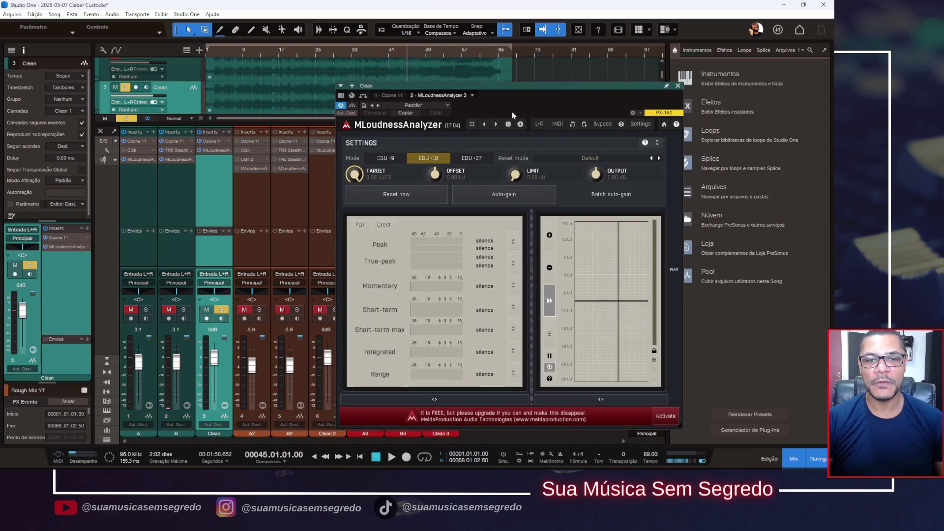
left_click(448, 51)
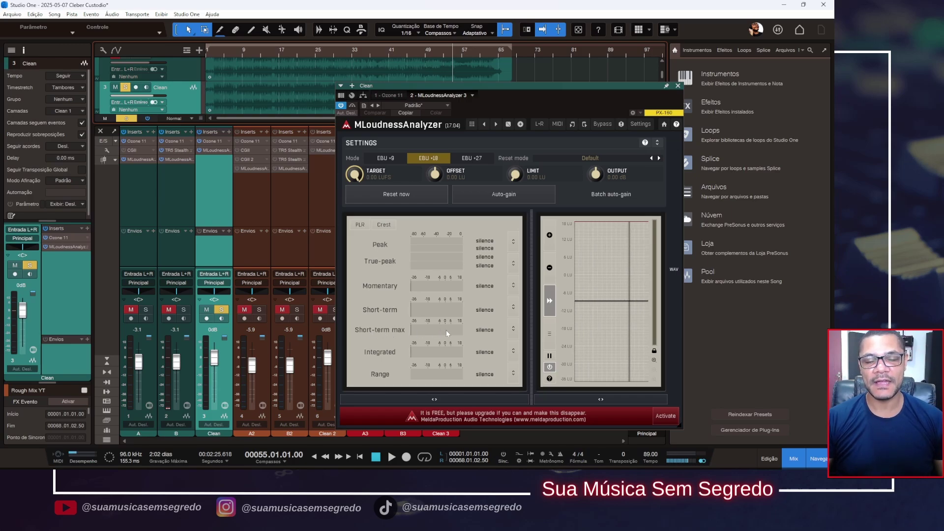
key("space")
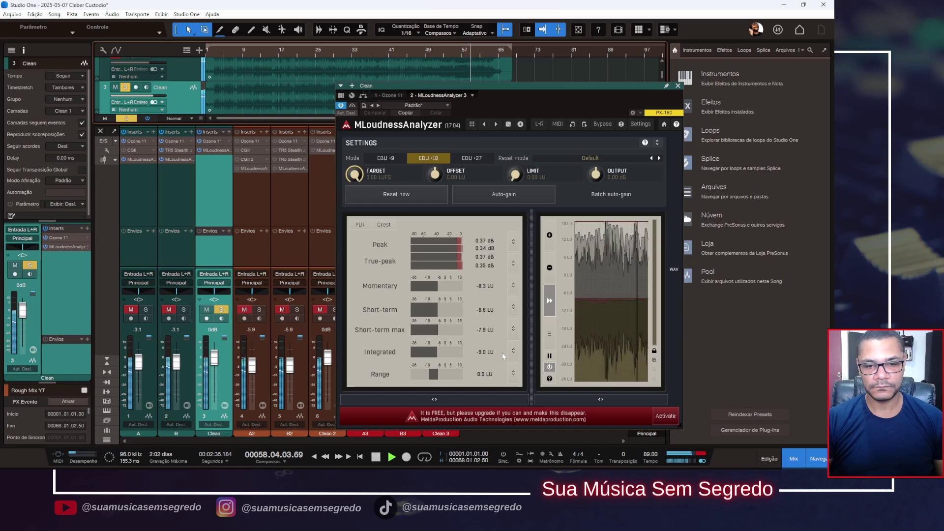
key("space")
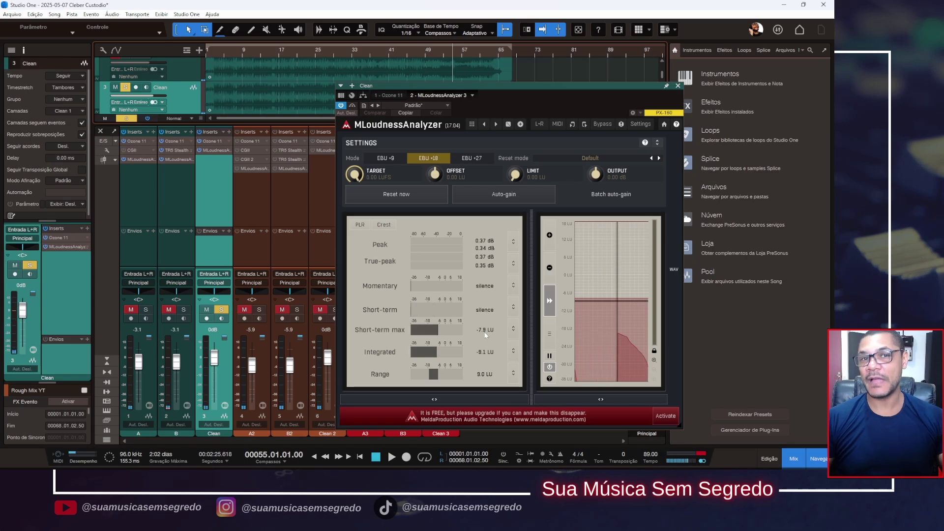
left_click(678, 85)
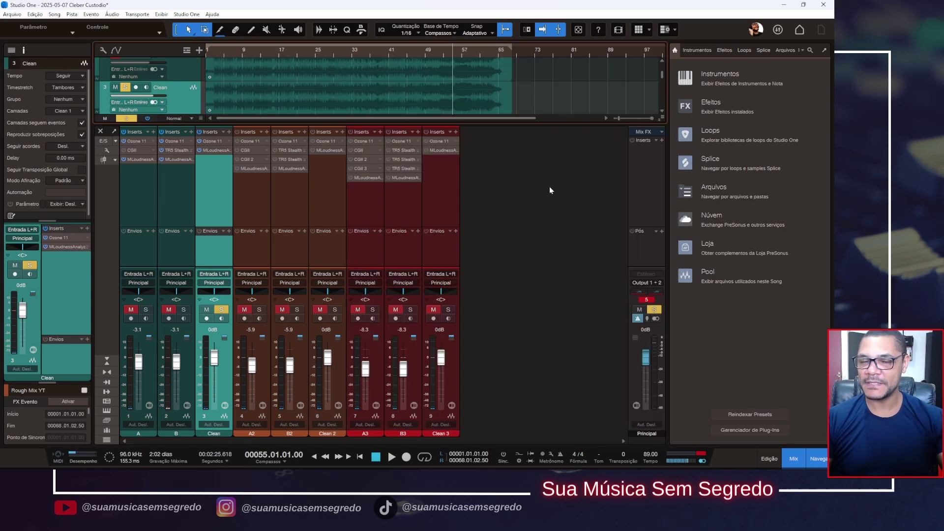
left_click(652, 299)
Solo channel A and review the density and loudness controls of its CGII limiter
left_click(147, 249)
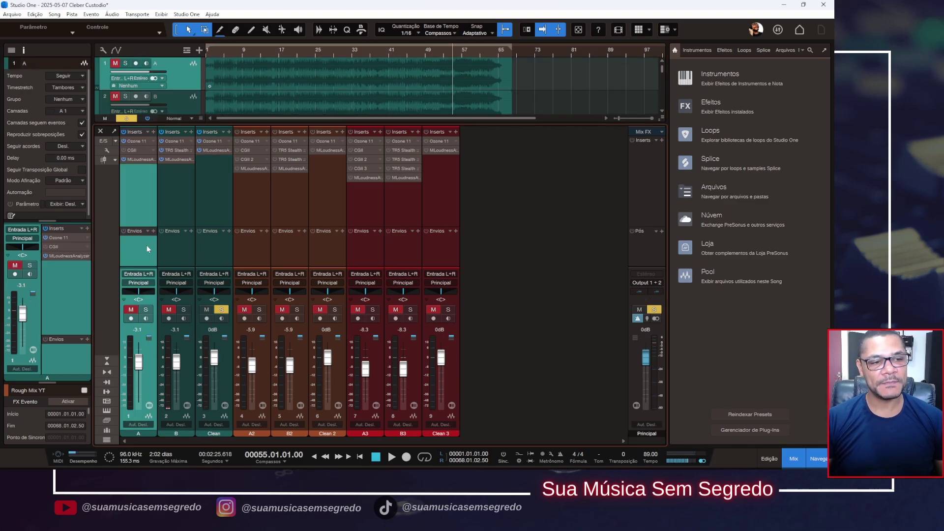
left_click(147, 309)
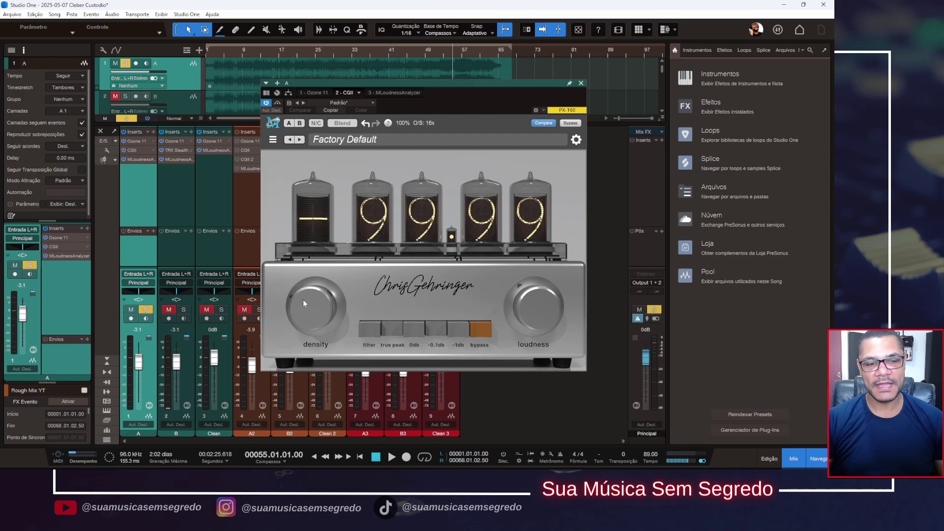
mouse_move(539, 306)
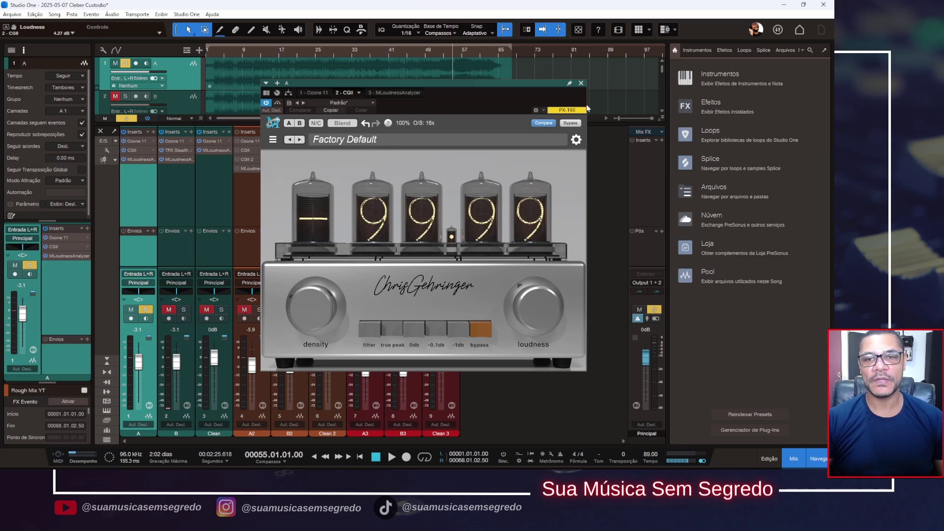
left_click(581, 84)
Measure channel A's loudness with its MLoudnessAnalyzer insert by playing the song from bar 55, and close the analyzer
left_click(140, 160)
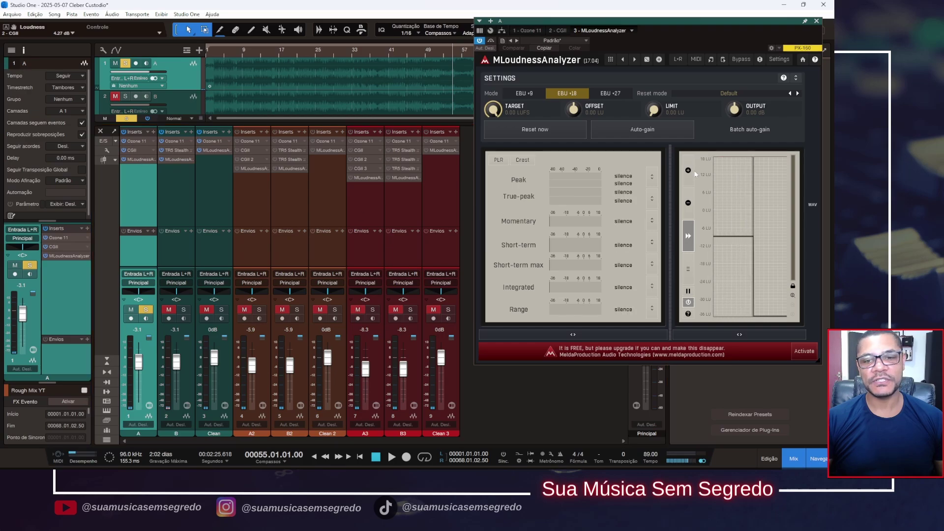
left_click_drag(674, 35, 531, 47)
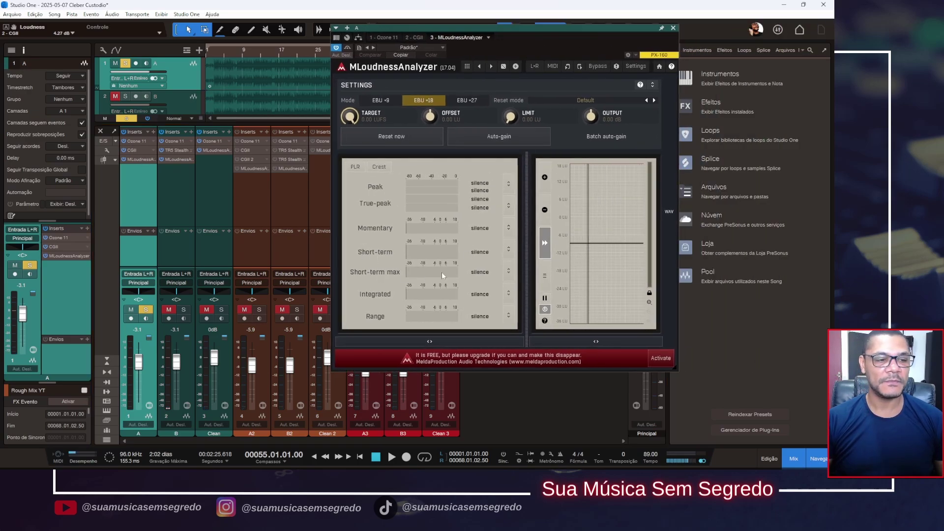
key("space")
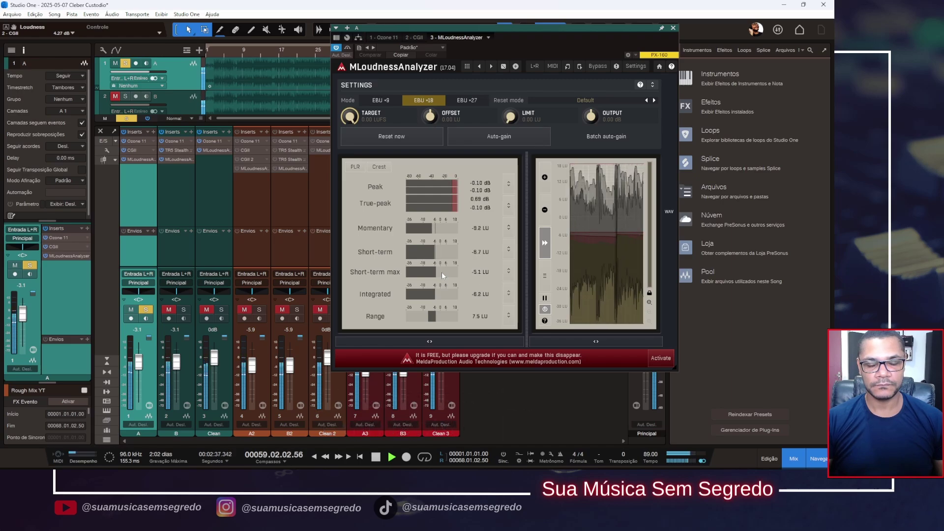
key("space")
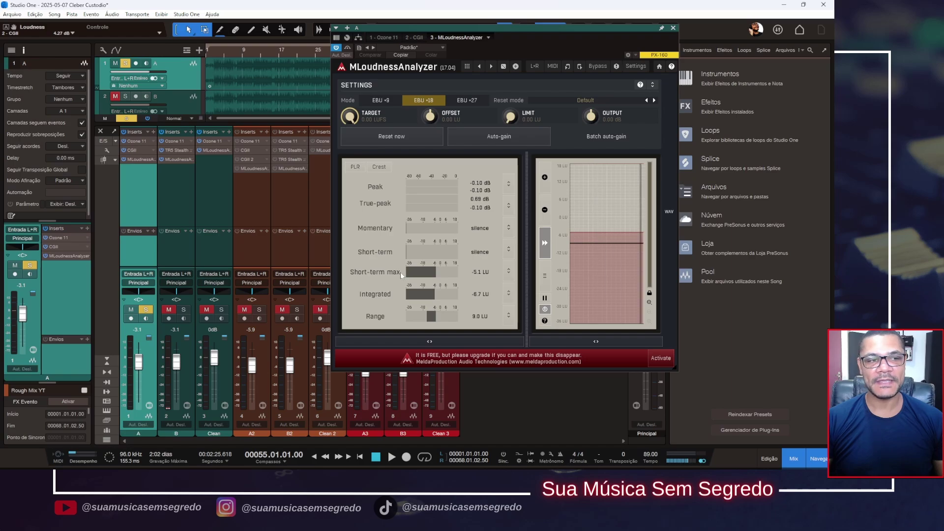
left_click(672, 29)
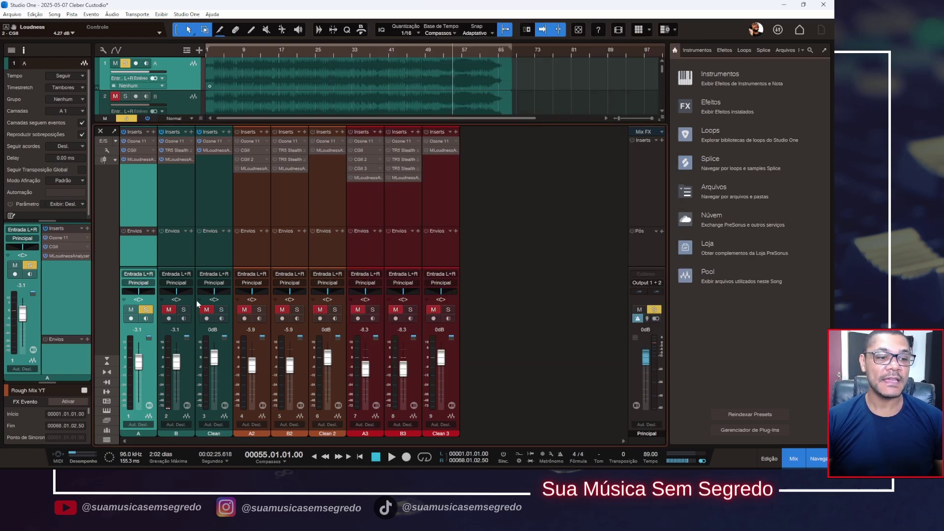
Solo channel B and review the settings of its TR5 Stealth Limiter insert
left_click(185, 264)
left_click(184, 310)
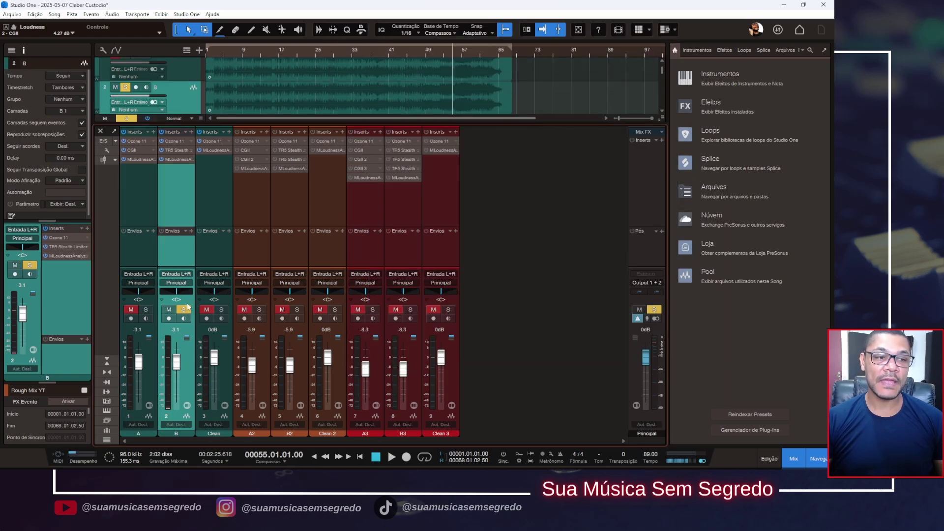
left_click(178, 149)
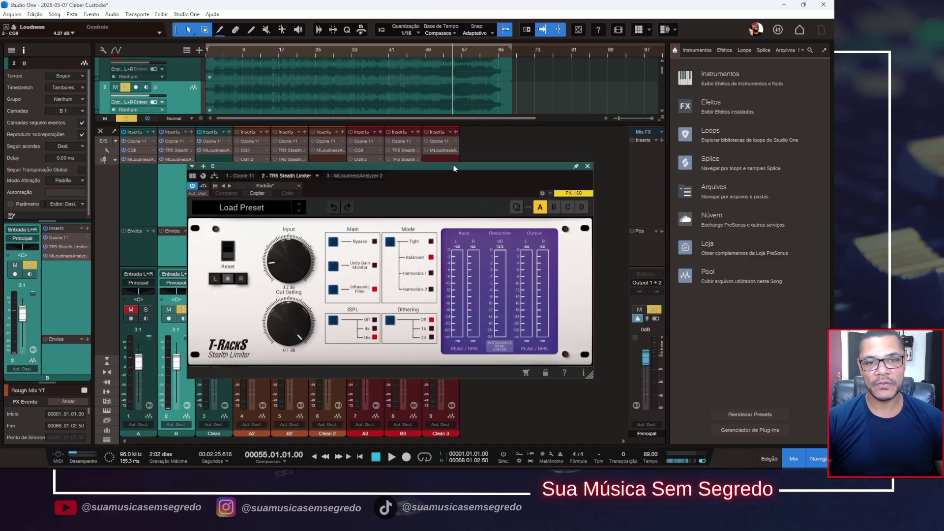
left_click_drag(453, 169, 530, 63)
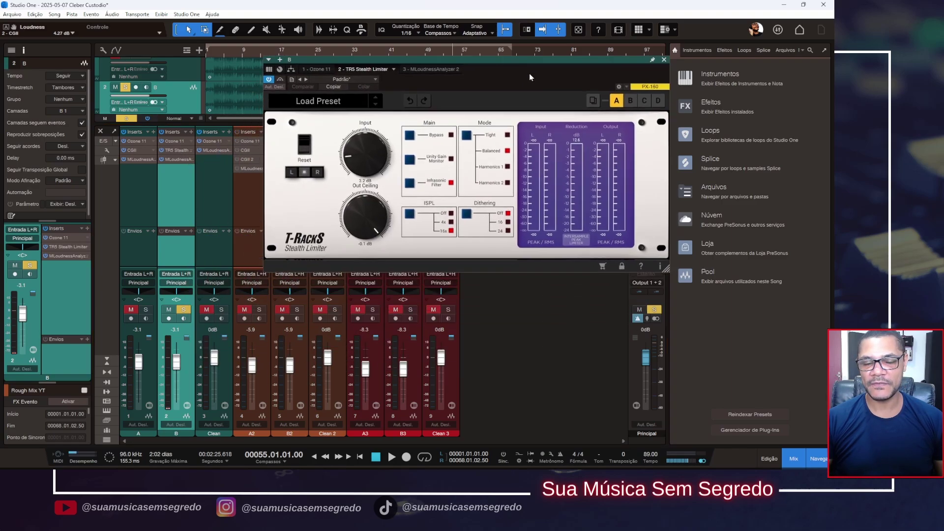
left_click(665, 60)
Measure channel B's loudness with its MLoudnessAnalyzer insert by playing the song from bar 55, and close the analyzer
left_click(180, 159)
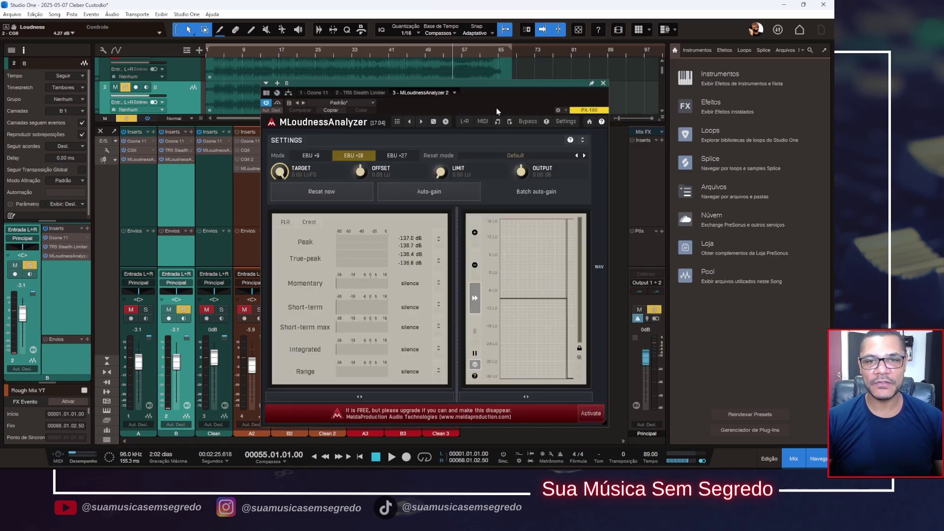
left_click_drag(497, 111, 599, 100)
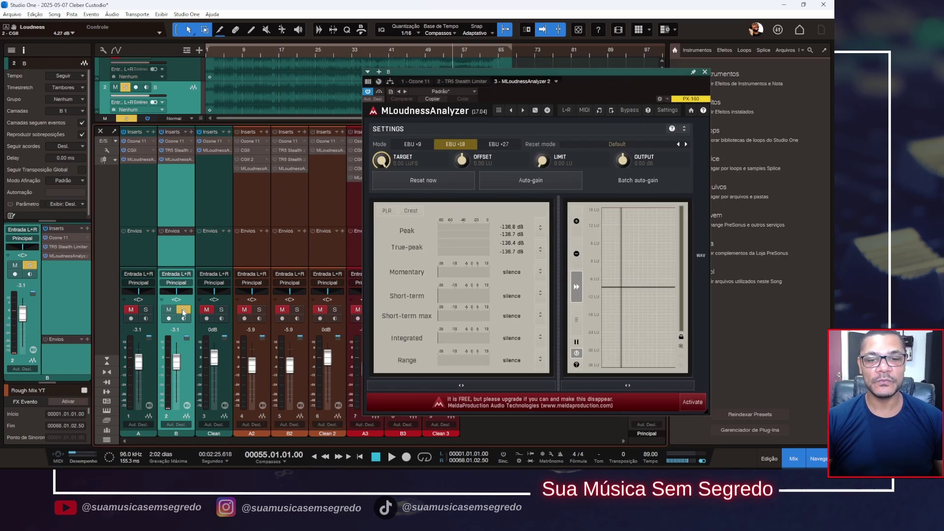
key("space")
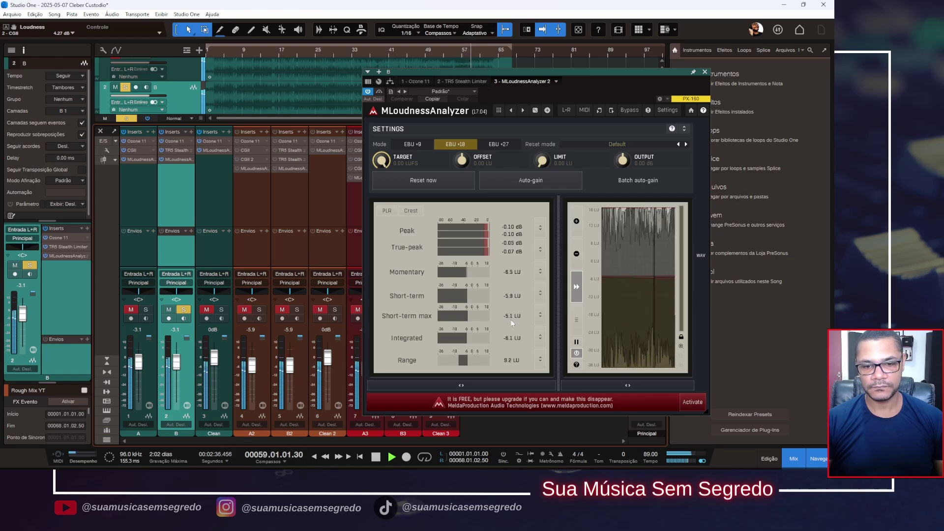
key("space")
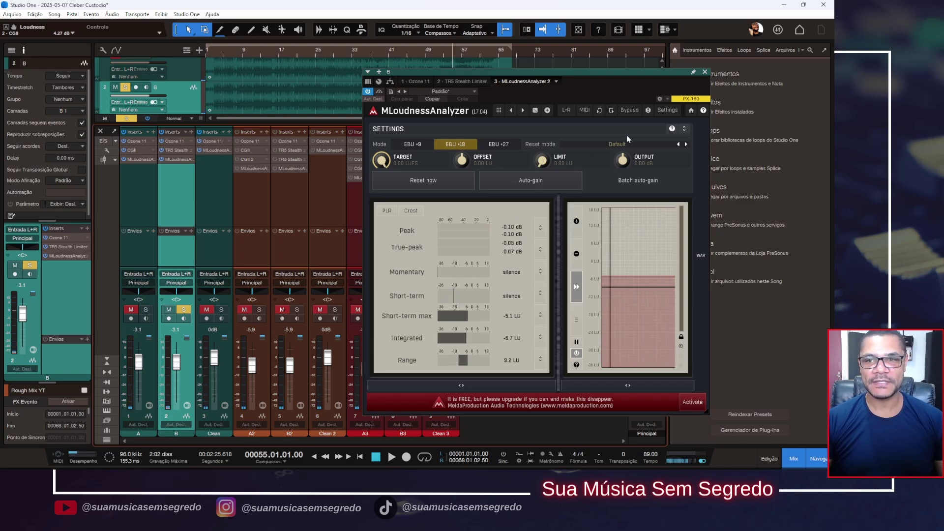
left_click(705, 72)
Solo the Clean channel in place of B
left_click(150, 206)
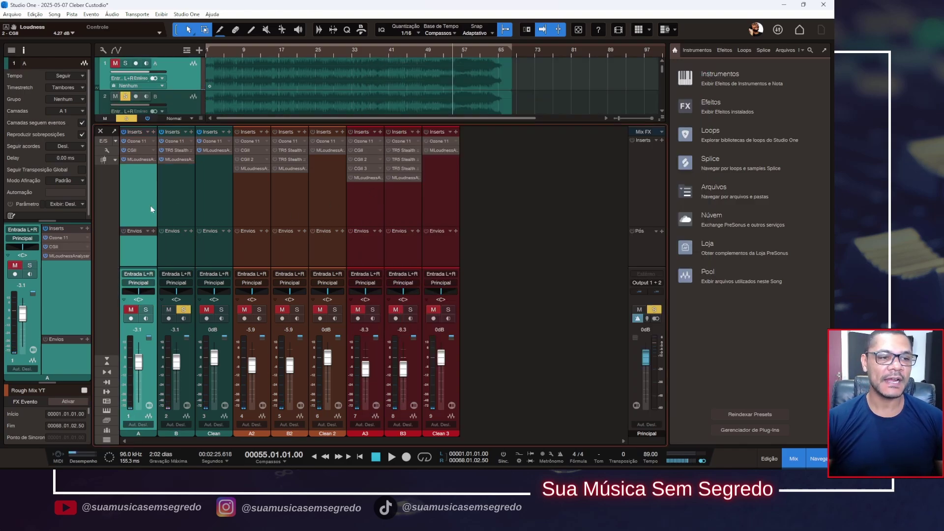
left_click(172, 205)
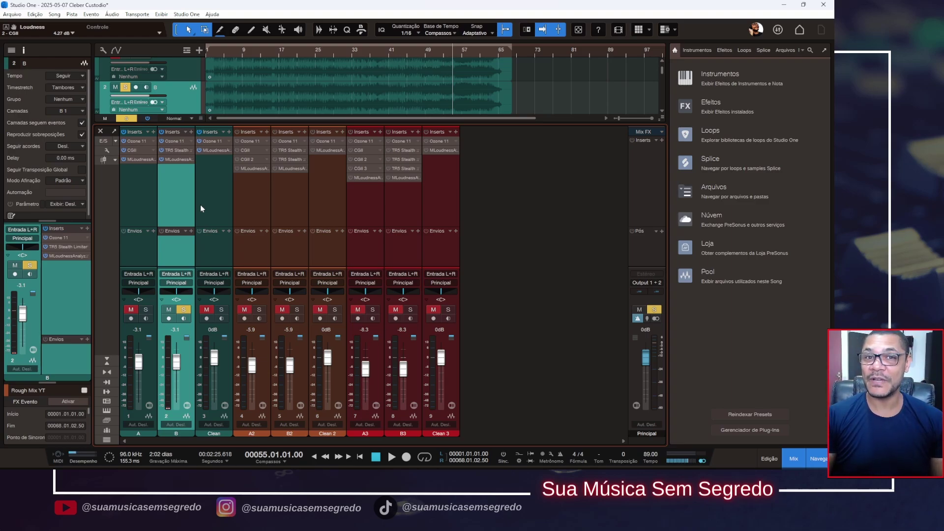
left_click(200, 204)
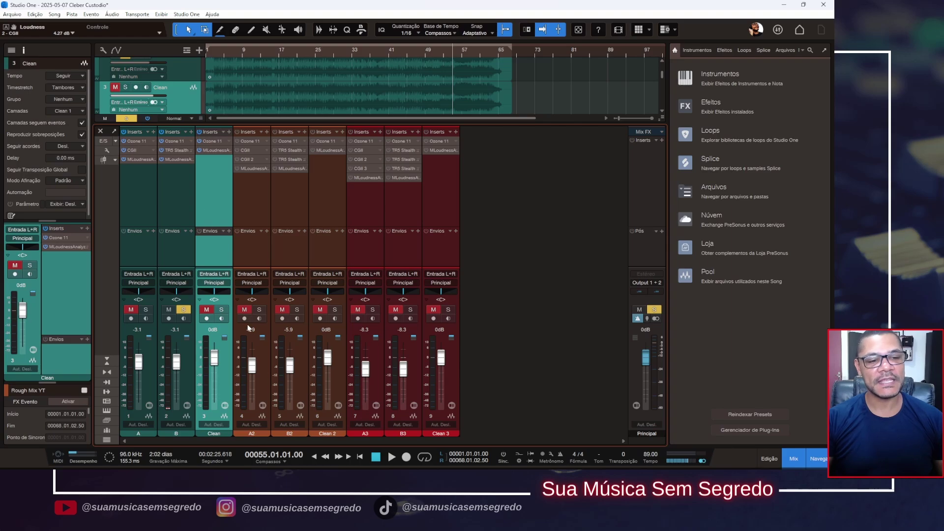
left_click(220, 309)
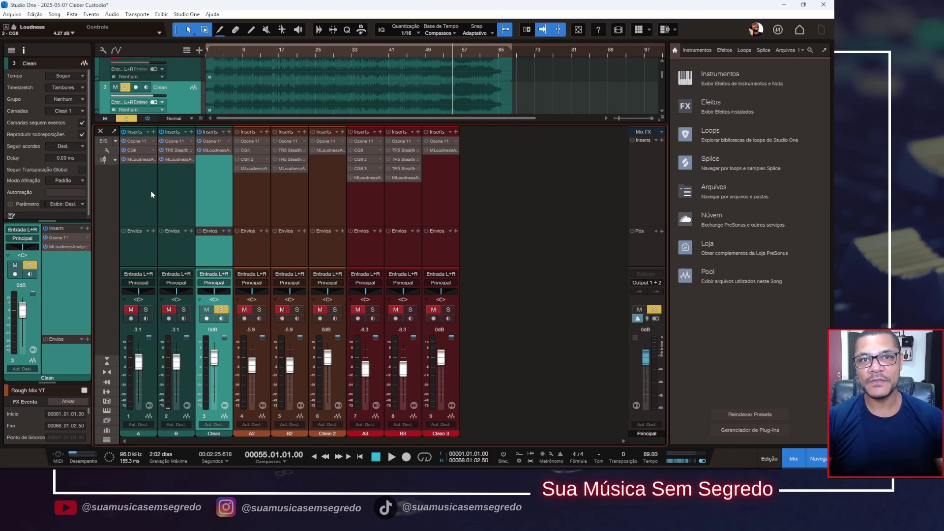
left_click(146, 241)
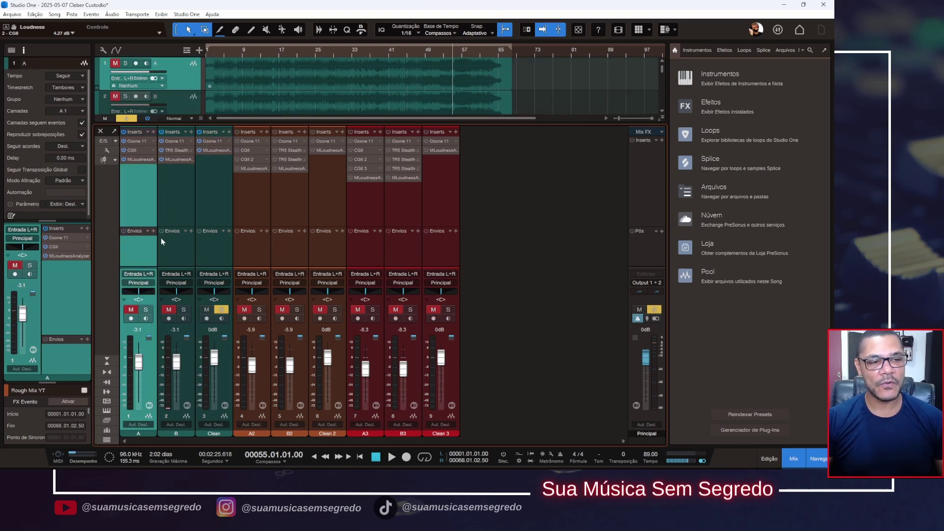
left_click(173, 256)
left_click(141, 262)
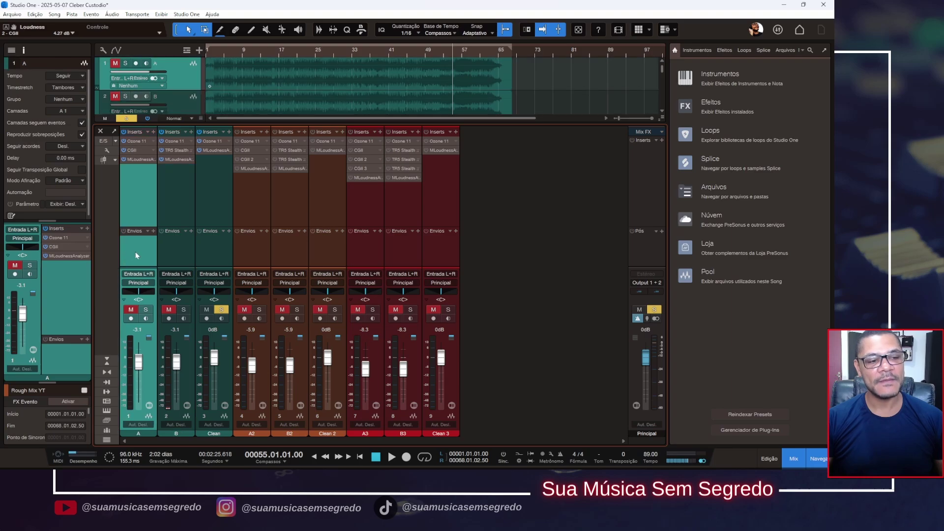
left_click(219, 255)
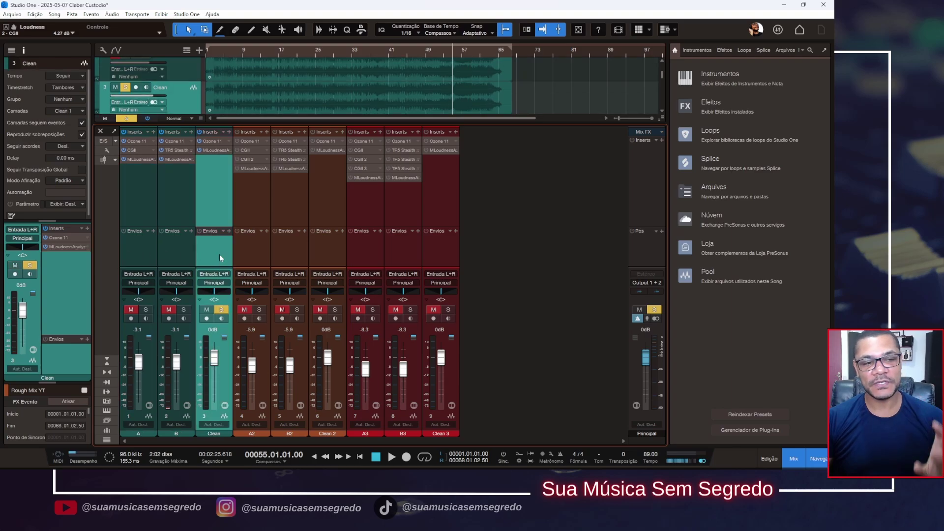
left_click(147, 247)
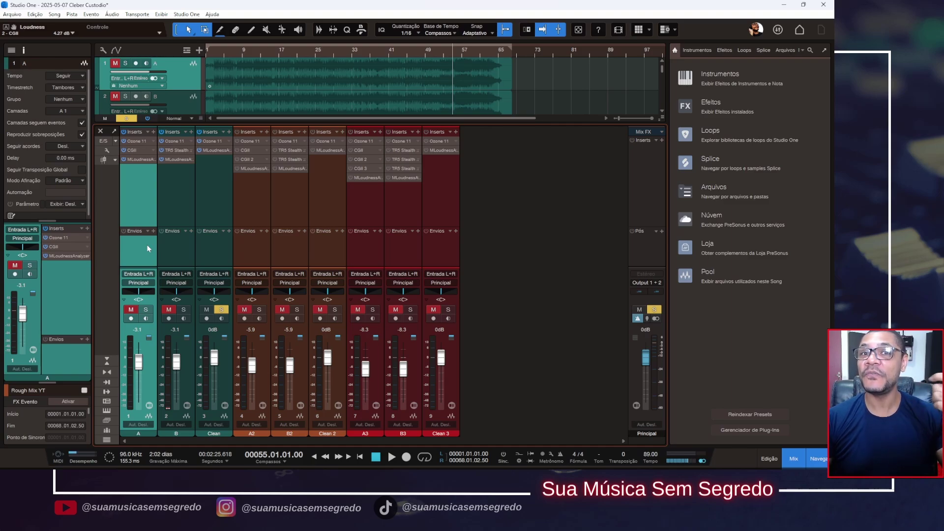
left_click(212, 200)
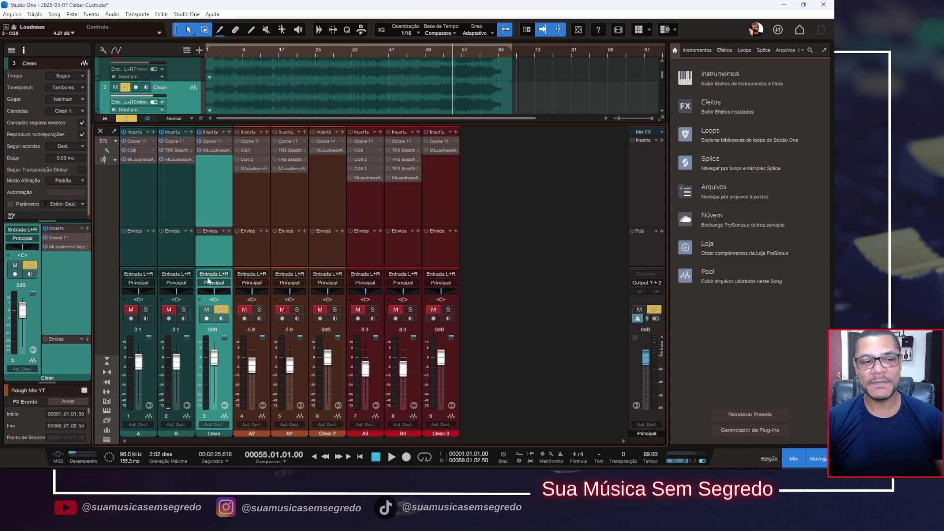
left_click(141, 216)
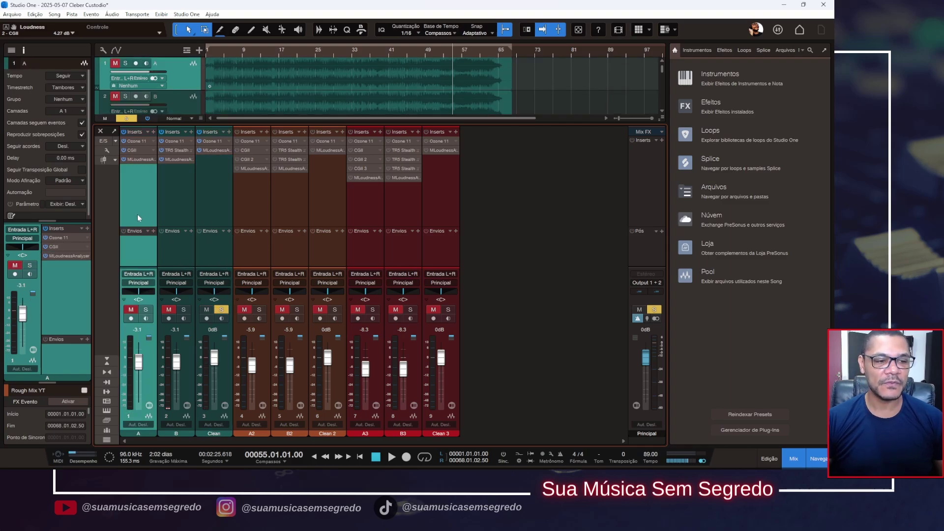
Move the playback position to bar 49 and leave only the Clean channel soloed after switching the solo away from it
left_click(146, 310)
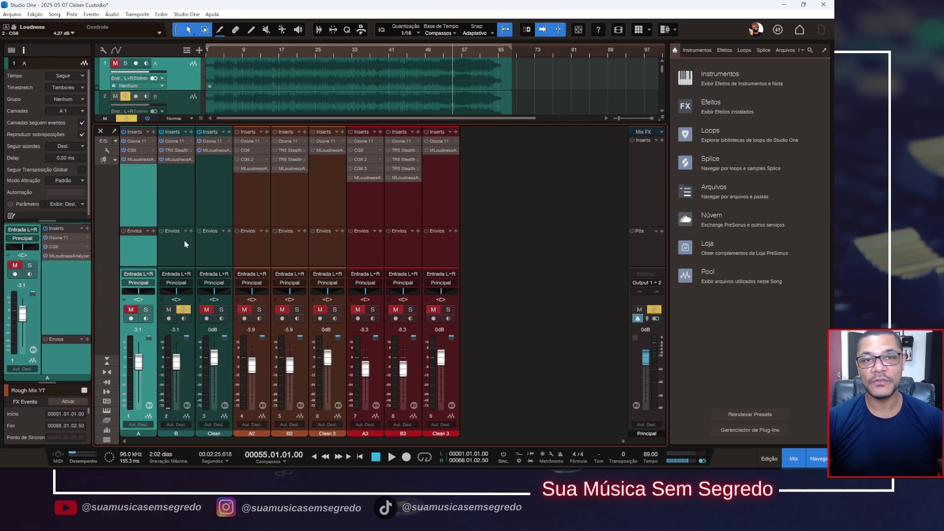
left_click(228, 259)
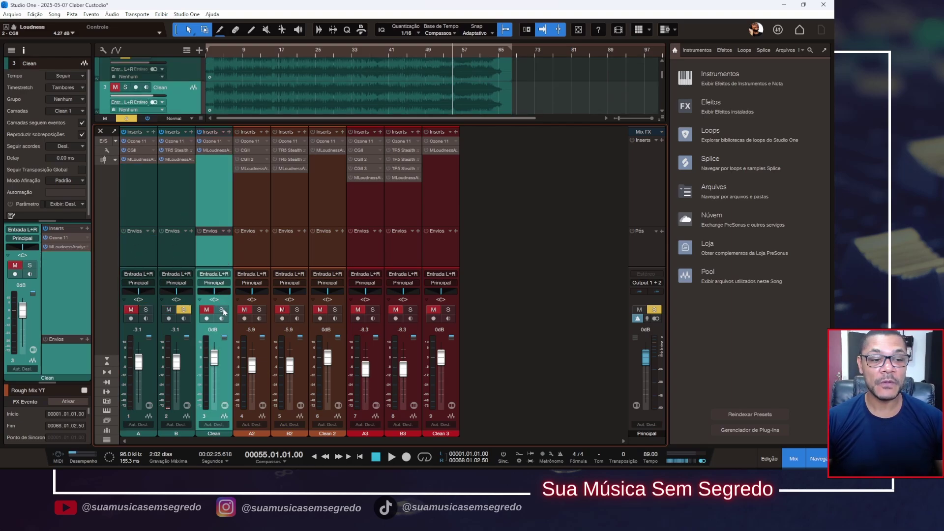
left_click(426, 56)
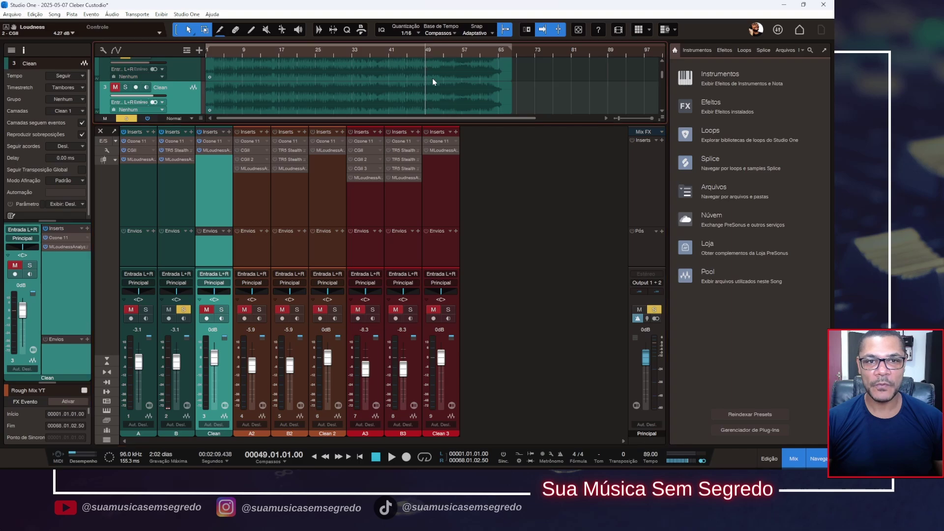
left_click(223, 309)
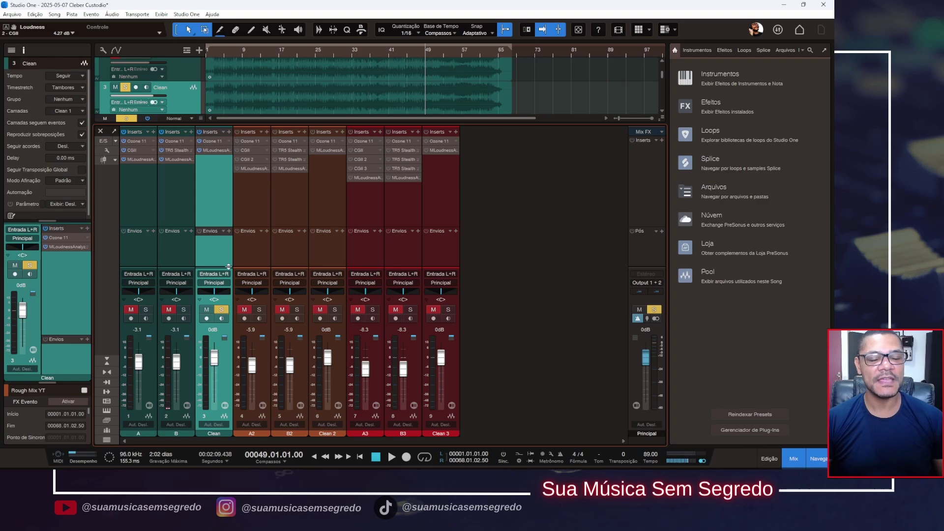
Play the song from bar 49 and alternate the solo between the Clean channel and channel A to compare them, and stop with A soloed
key("space")
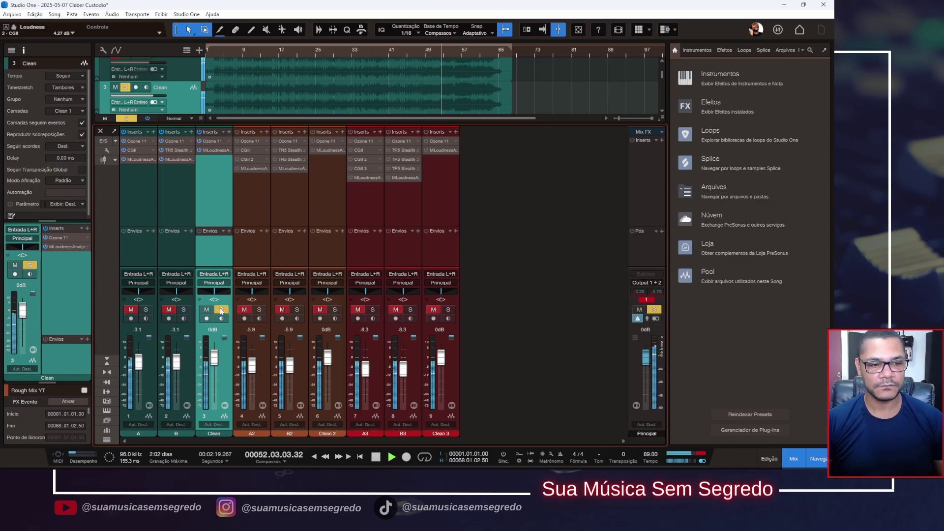
left_click(150, 310)
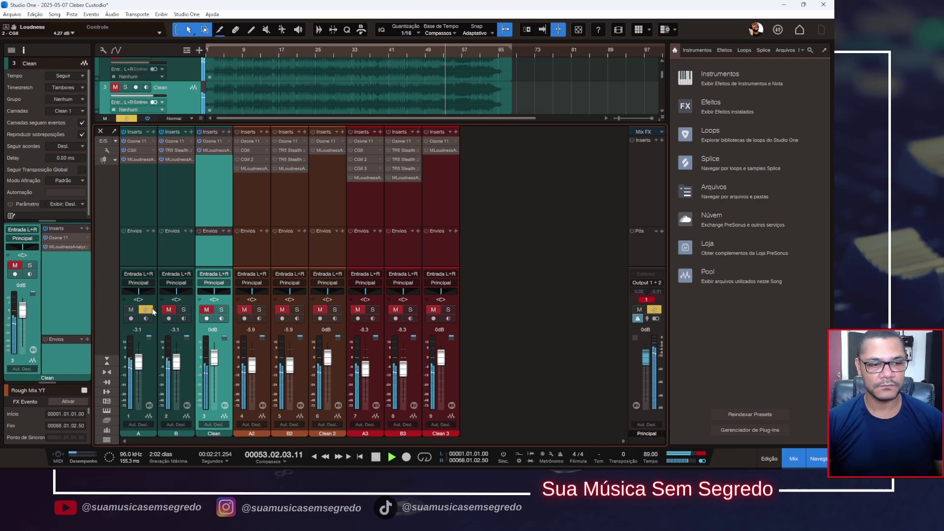
left_click(146, 310)
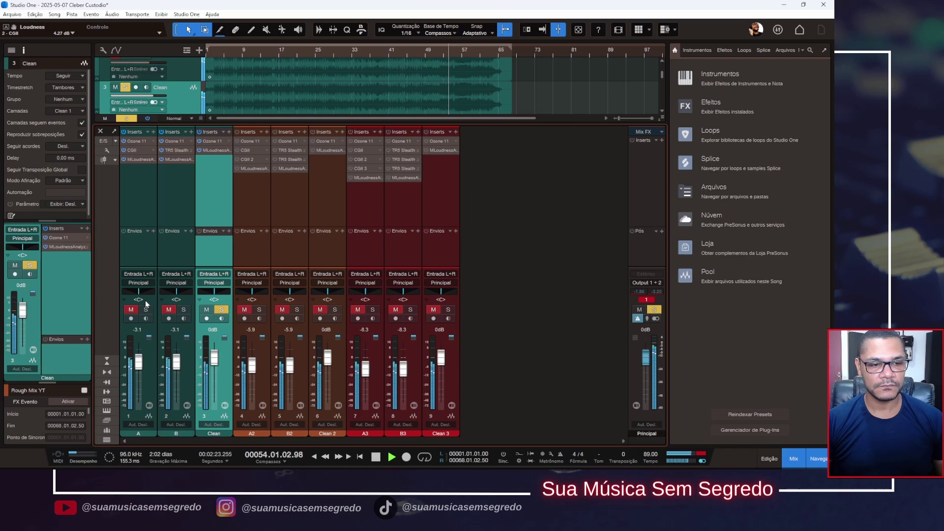
left_click(146, 309, "alt")
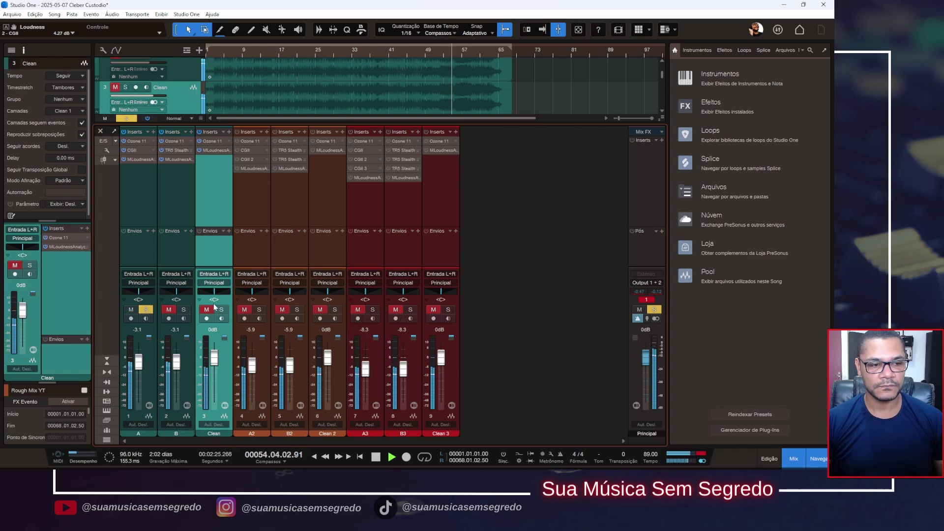
left_click(221, 309, "alt")
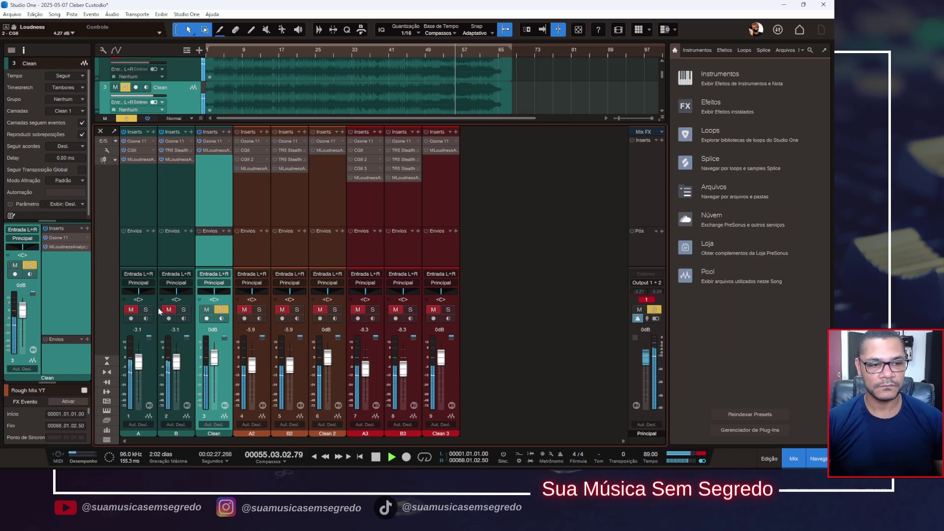
left_click(146, 309, "alt")
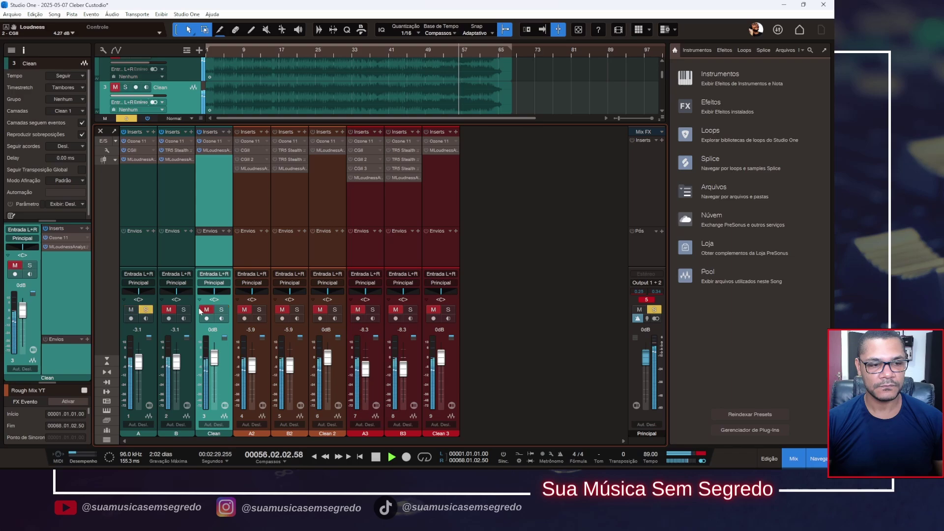
left_click(222, 311, "alt")
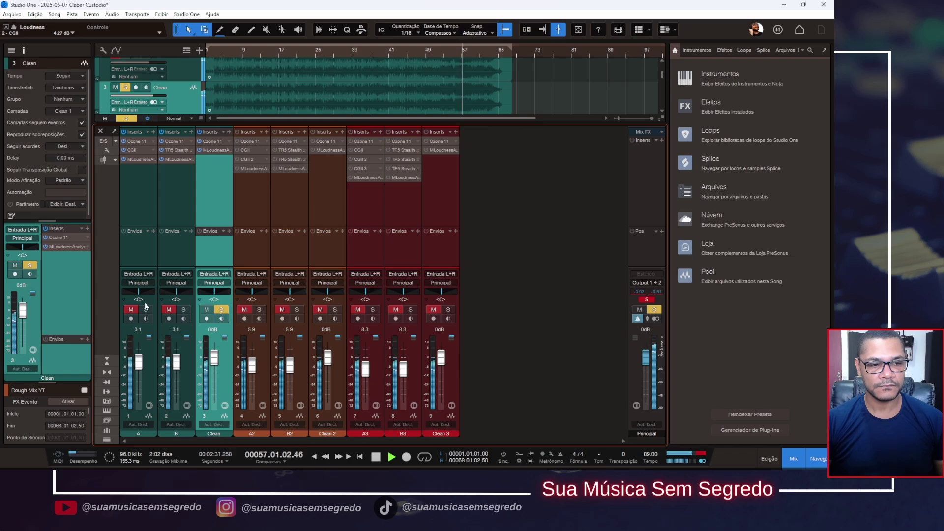
left_click(145, 311, "alt")
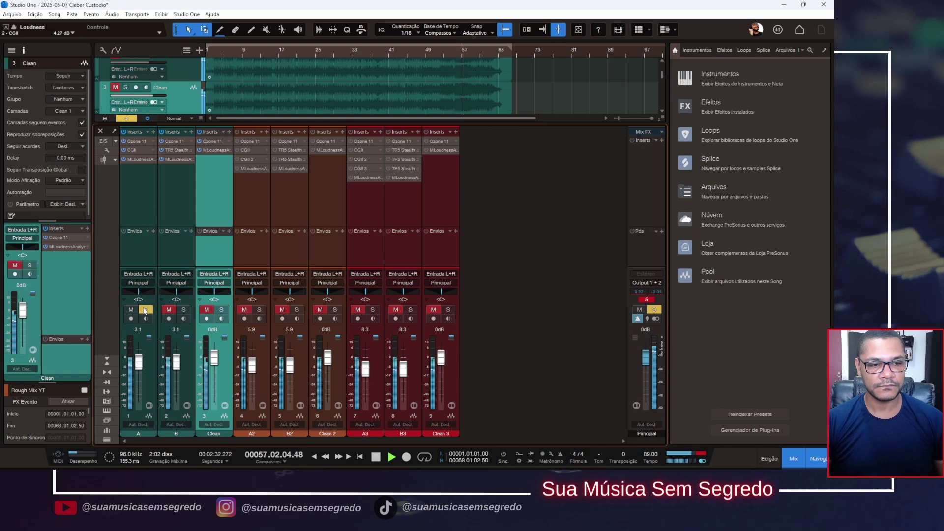
left_click(218, 313, "alt")
left_click(218, 313, "alt")
key("space")
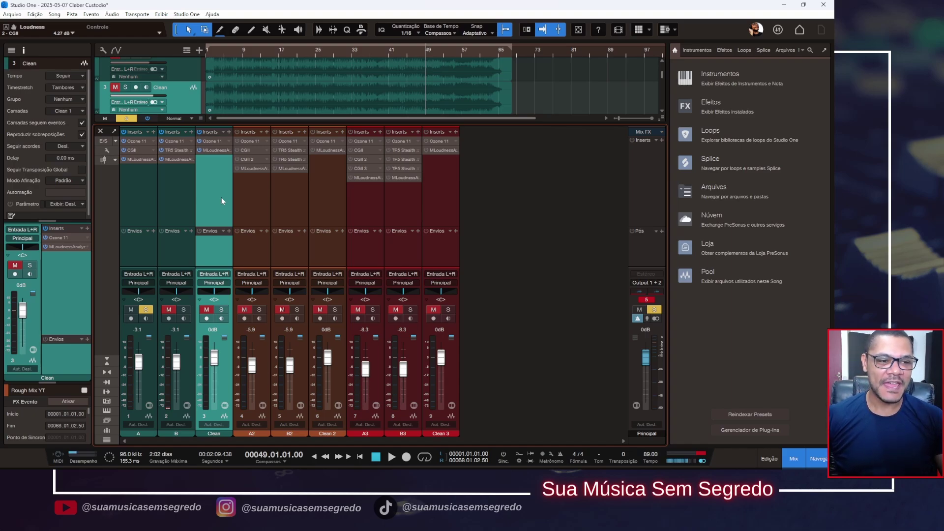
Play the song from bar 45 and alternate the solo between channels A and B to compare their limiters, and stop with A soloed
left_click(144, 205)
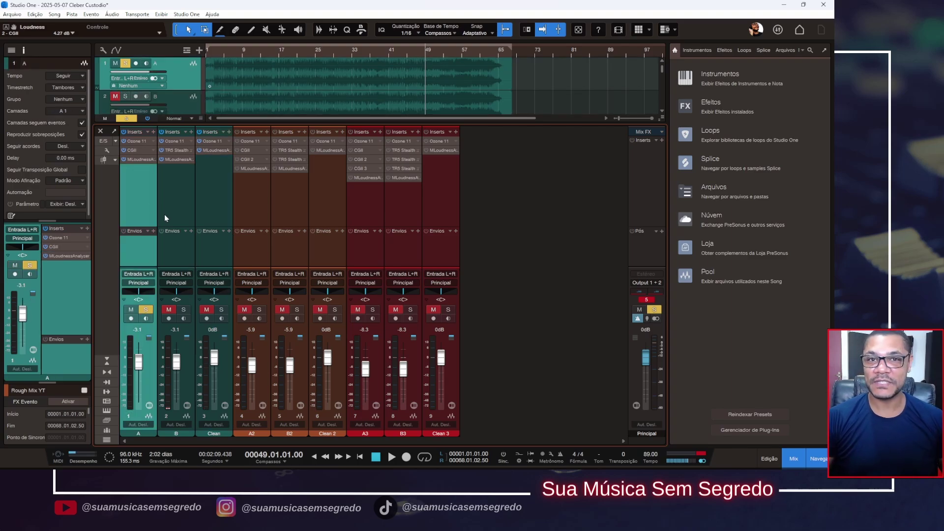
left_click(175, 197)
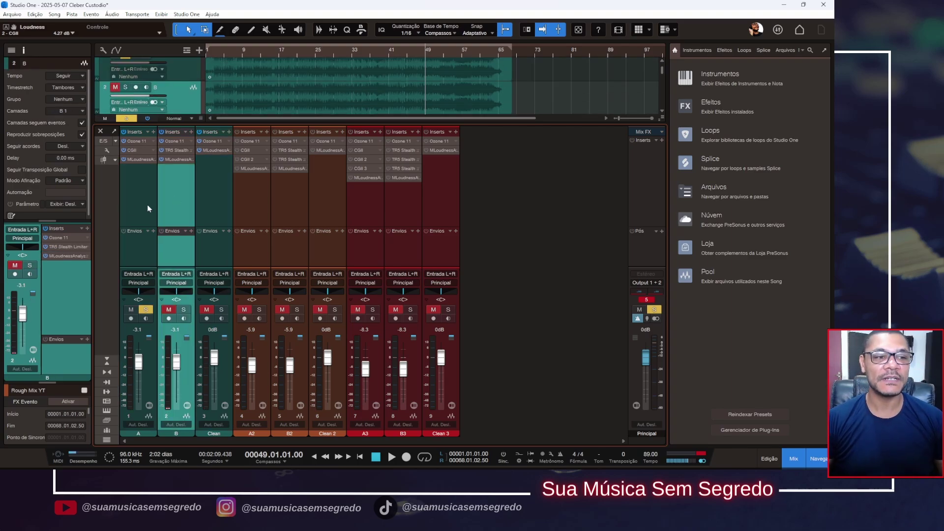
left_click(147, 204)
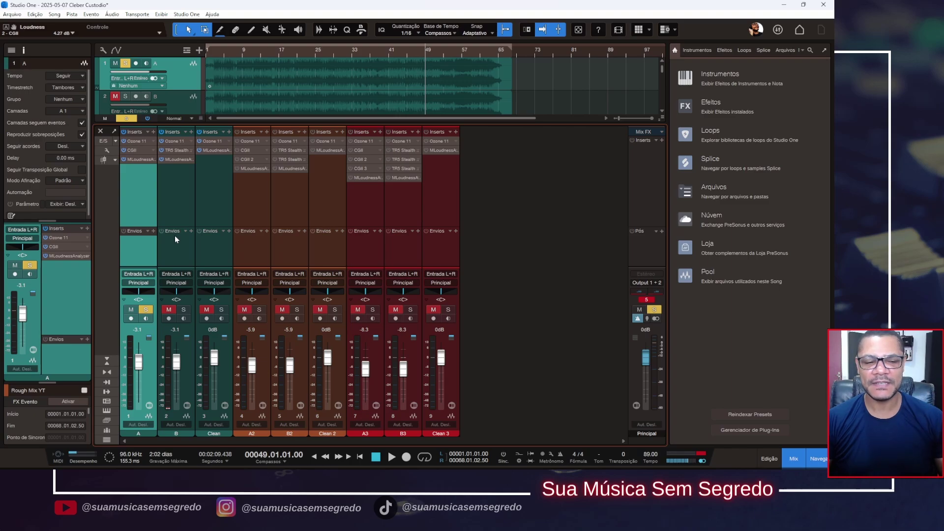
key("space")
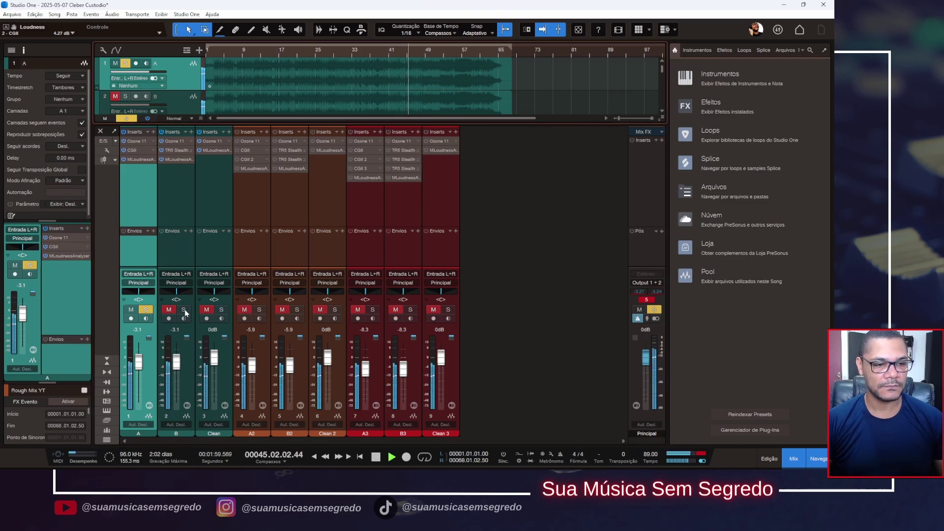
left_click(185, 311)
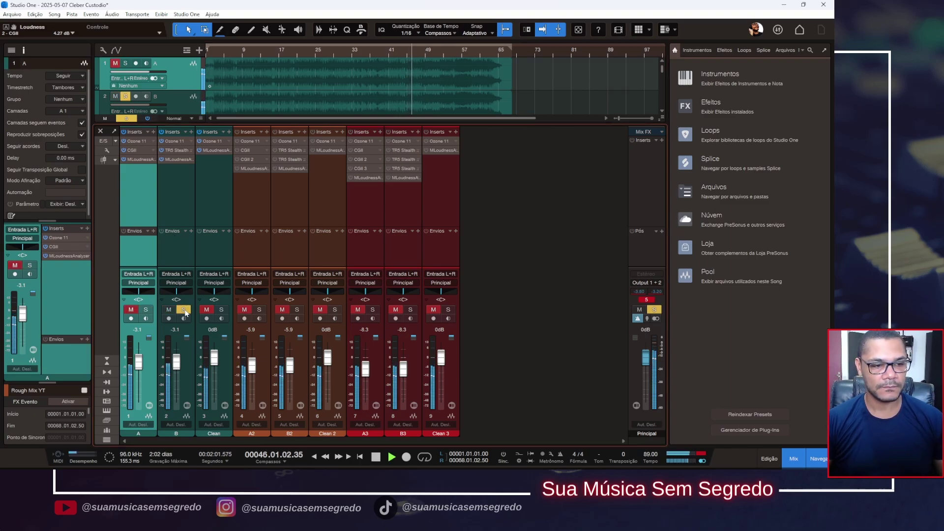
left_click(147, 311)
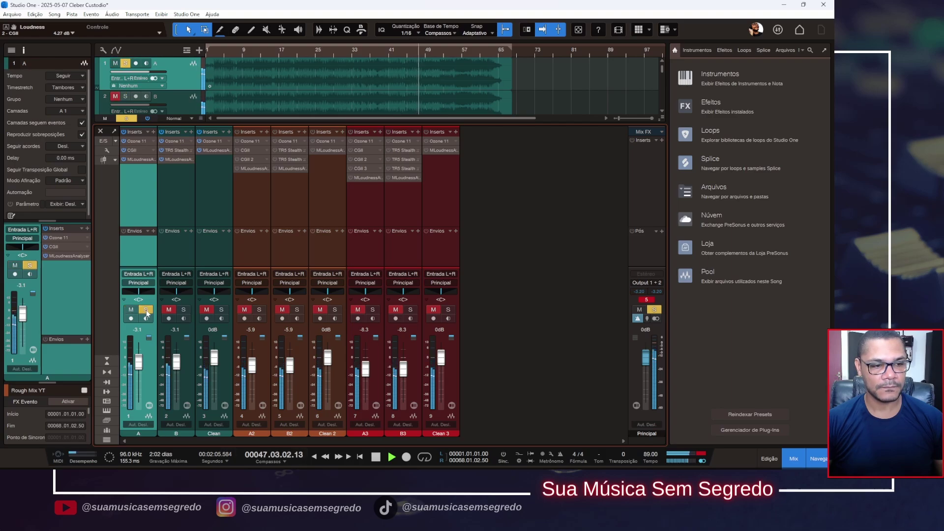
left_click(186, 310)
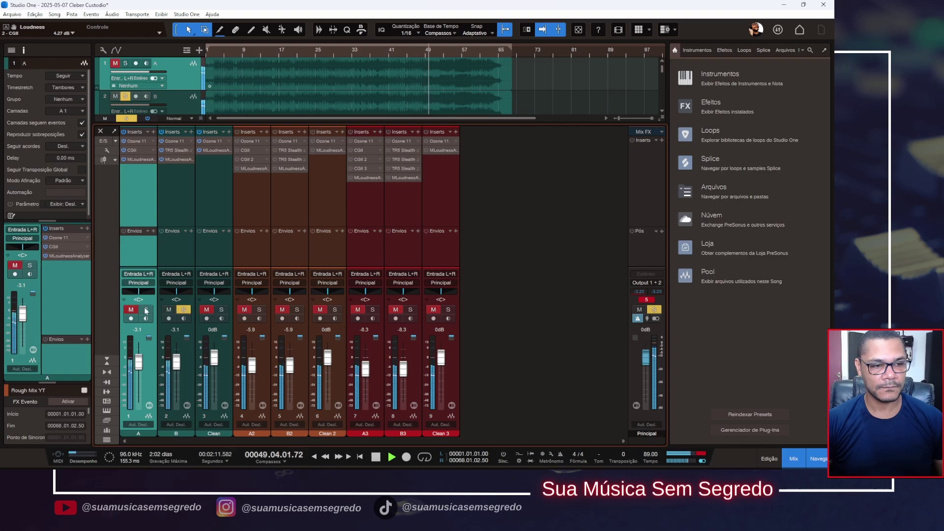
left_click(145, 310)
key("space")
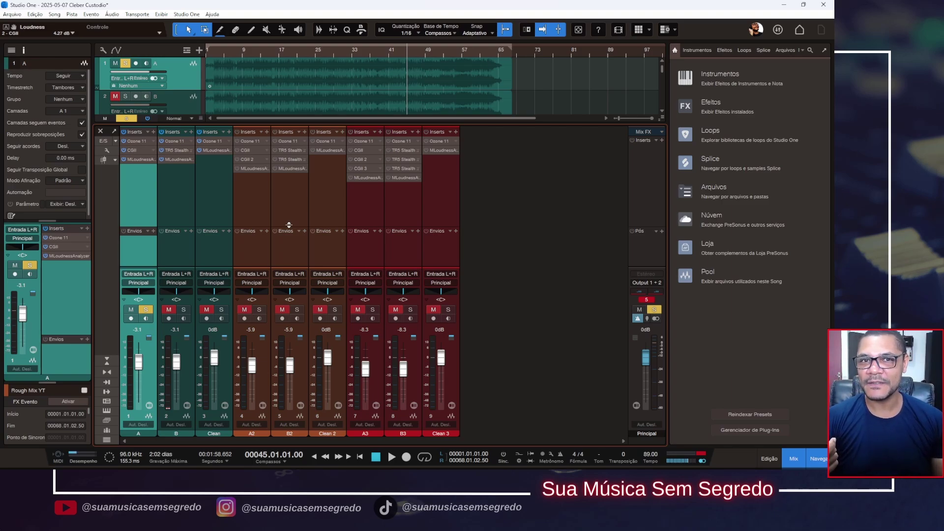
Clear the solo on channel A and deactivate the inserts on channels A, B and Clean
left_click(145, 309)
left_click(260, 259)
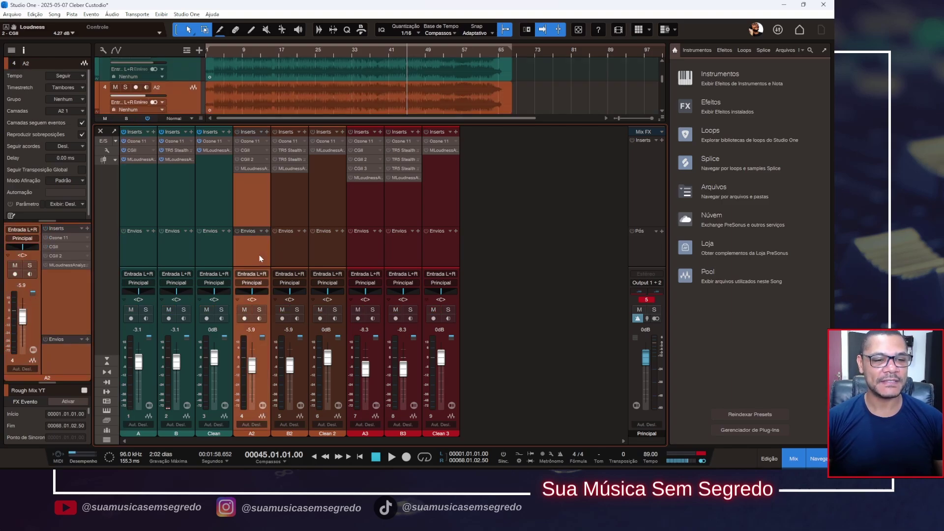
left_click(323, 253, "shift")
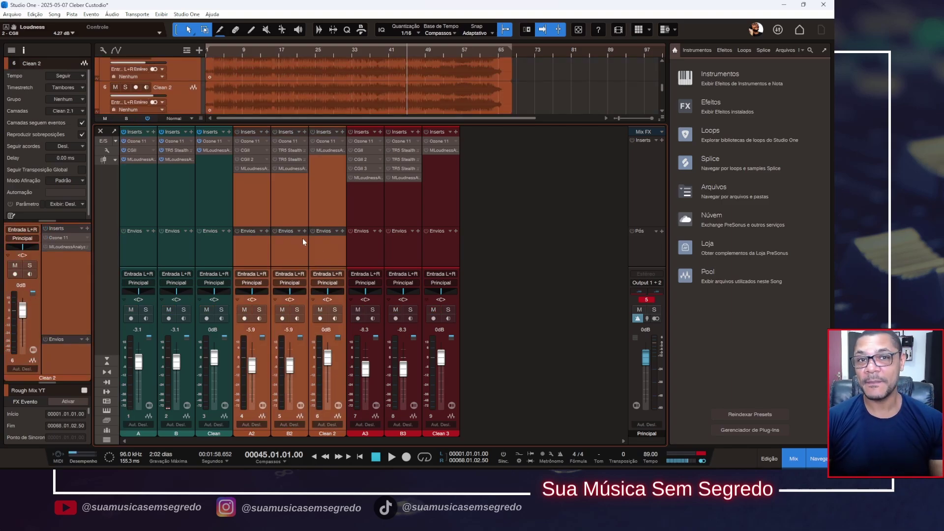
left_click(143, 182)
left_click(202, 192, "shift")
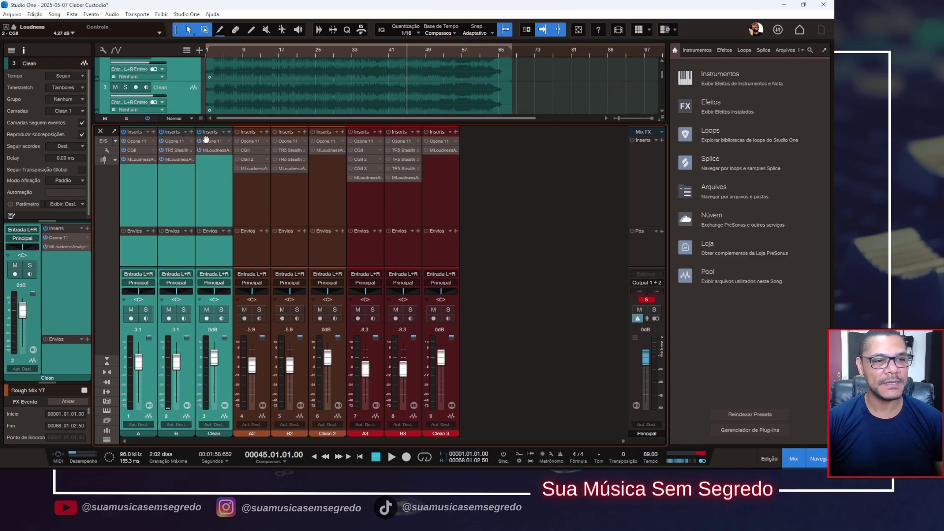
Examine the CGII 2 insert on channel A2, and close its window
left_click(251, 211)
key("Down")
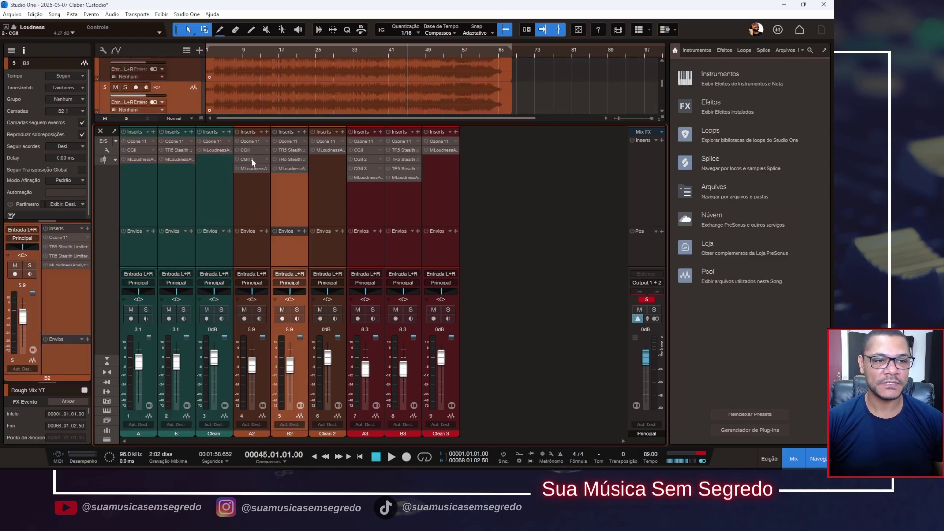
left_click(253, 159)
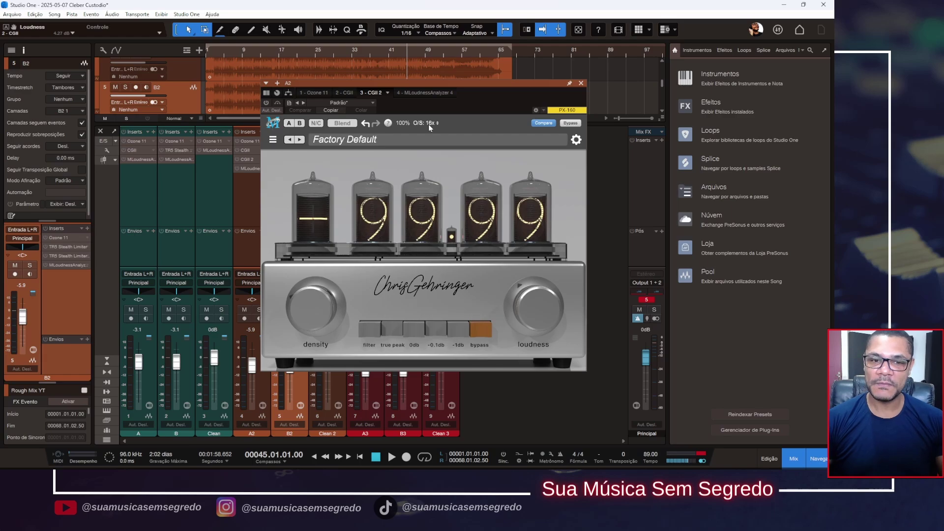
left_click(581, 83)
Activate the inserts on channels A2, B2 and Clean 2 together, and leave only channel A2 selected
left_click(250, 204)
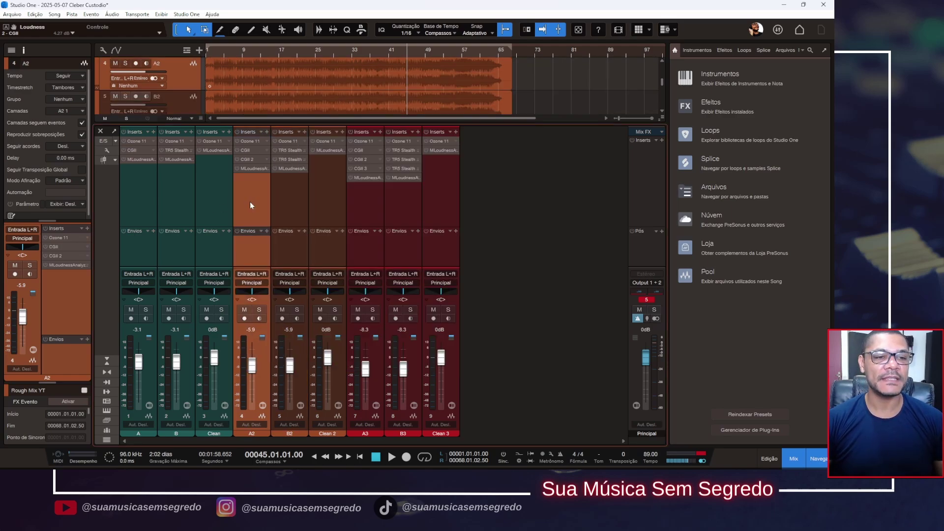
left_click(320, 203, "shift")
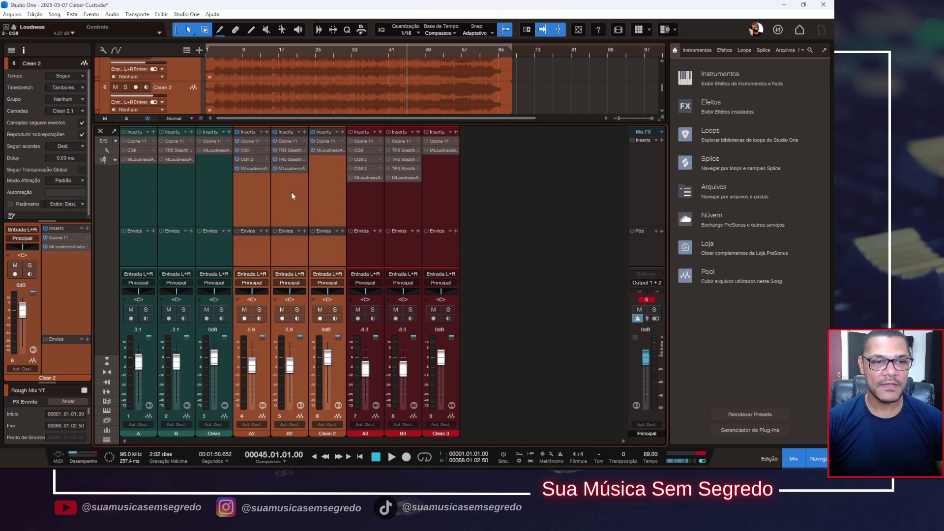
left_click(264, 208)
left_click(291, 207)
left_click(334, 209)
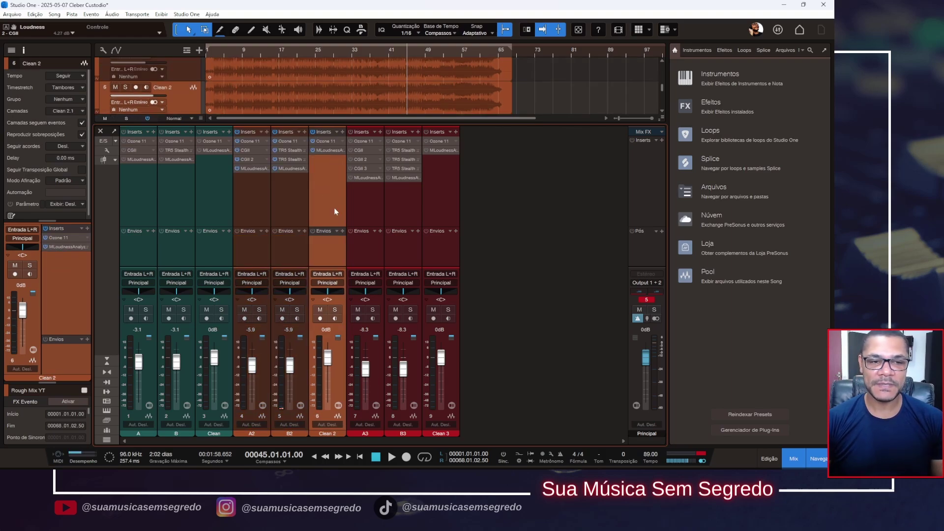
left_click(291, 205)
left_click(264, 203)
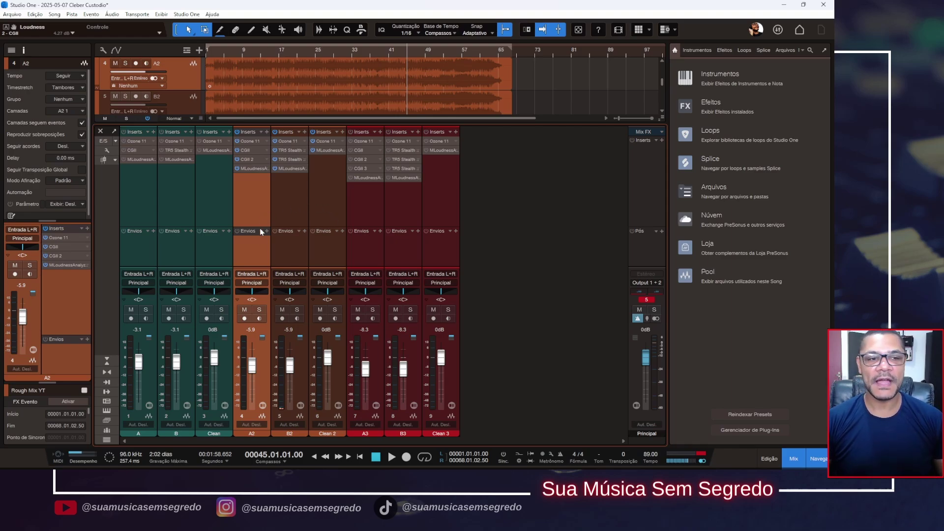
Solo channel A2 and review the settings of its CGII 2 insert
left_click(259, 309)
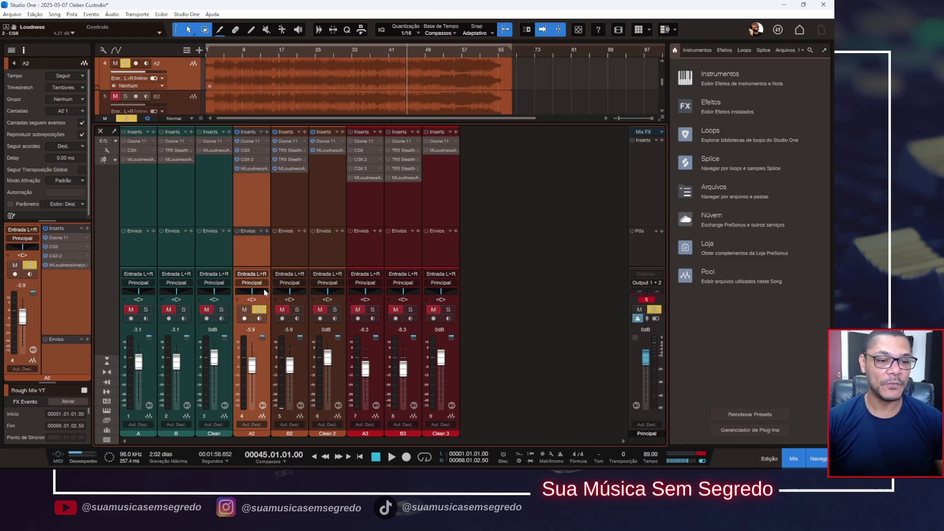
left_click(257, 157)
left_click_drag(475, 87, 638, 69)
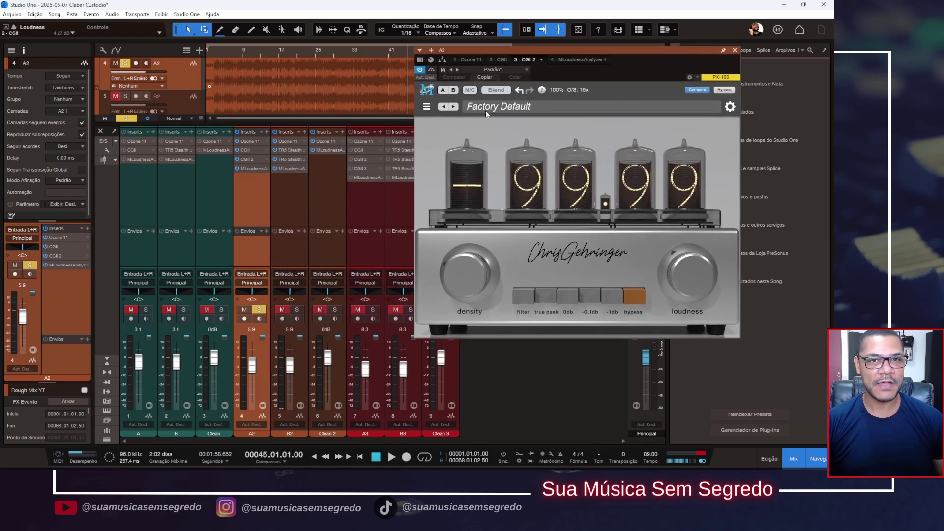
left_click_drag(499, 54, 492, 85)
Measure channel A2's loudness with its MLoudnessAnalyzer insert by playing the song from bar 53, and close the analyzer
left_click(442, 46)
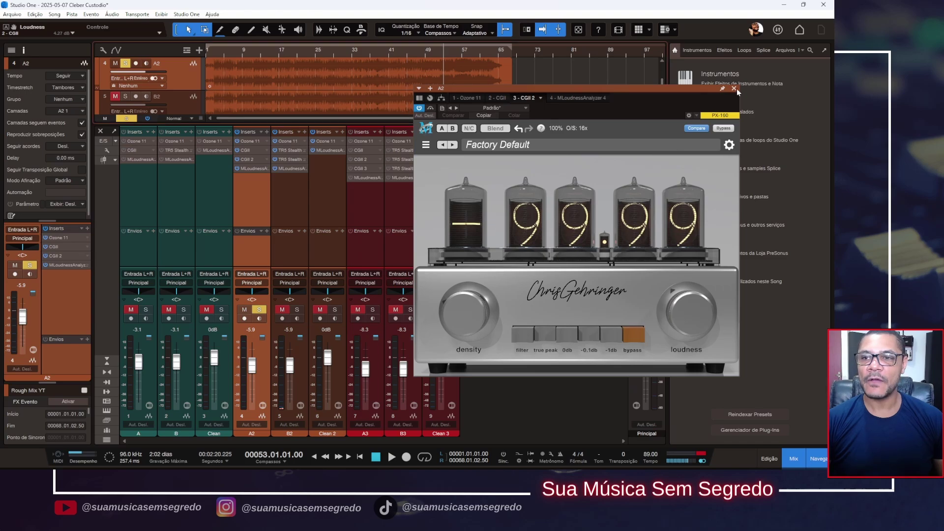
left_click(734, 88)
left_click(252, 168)
left_click_drag(624, 108, 604, 58)
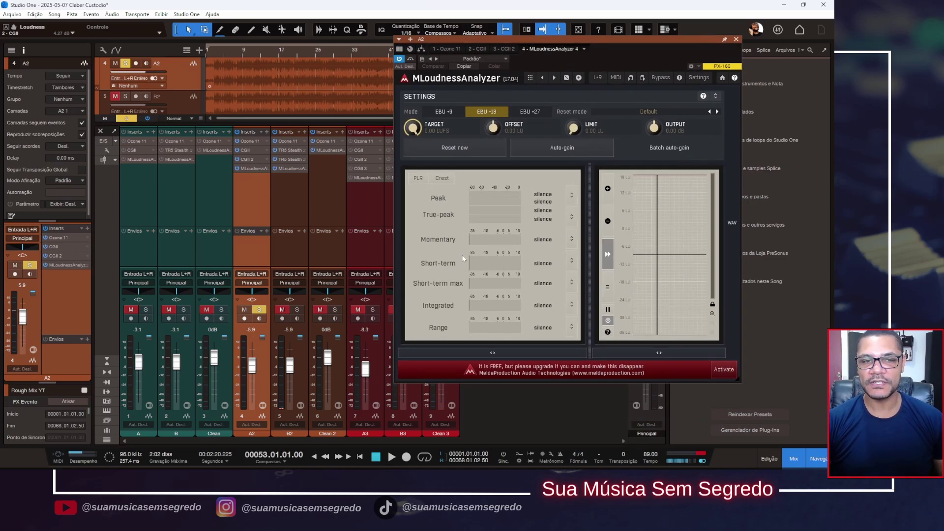
key("space")
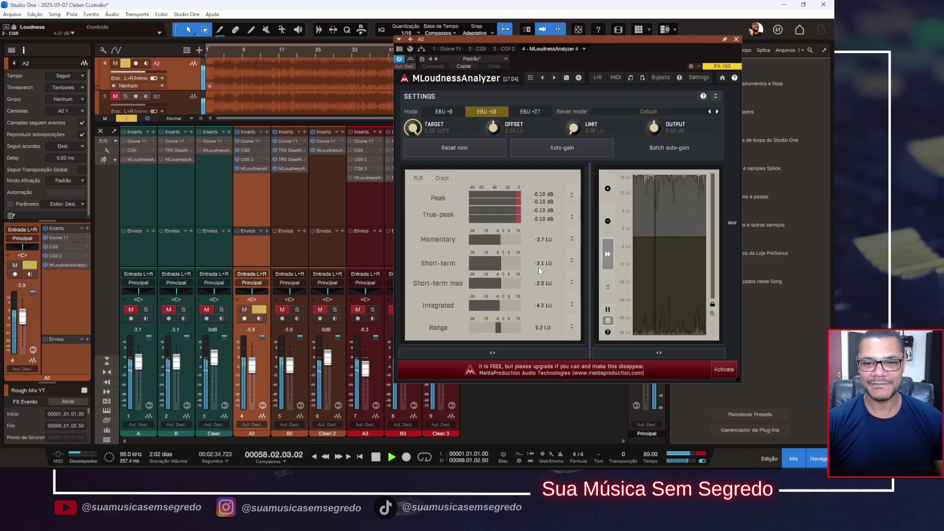
key("space")
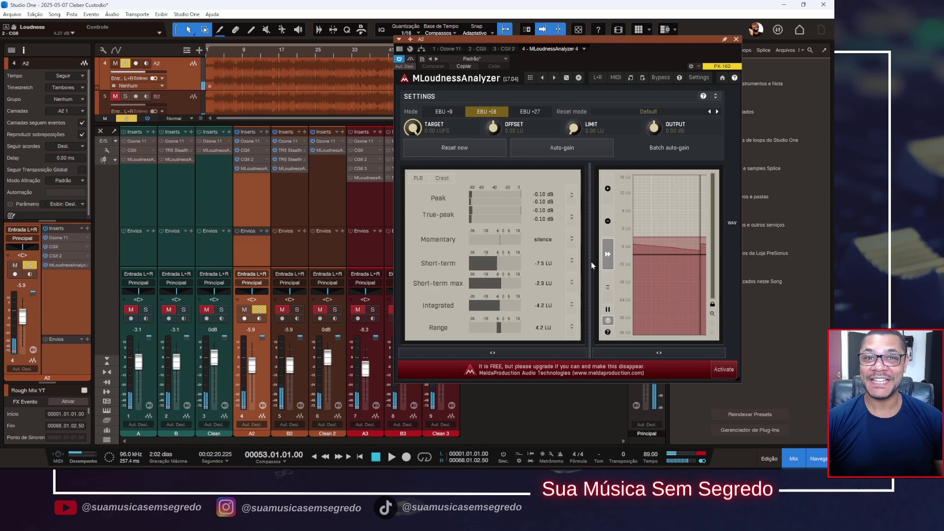
left_click(736, 39)
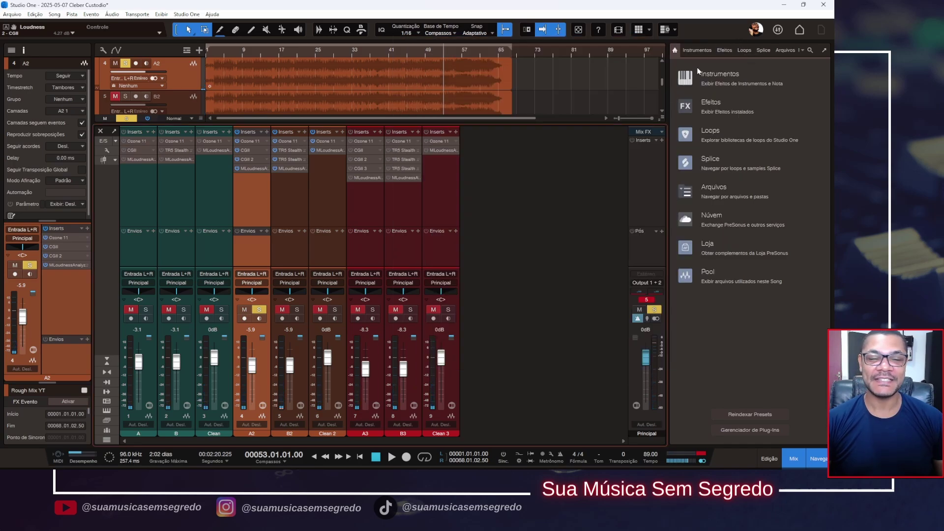
Compare the sound of channels Clean 2 and A2 by soloing them alternately while playing the song from bar 53
left_click(330, 257)
left_click(336, 310)
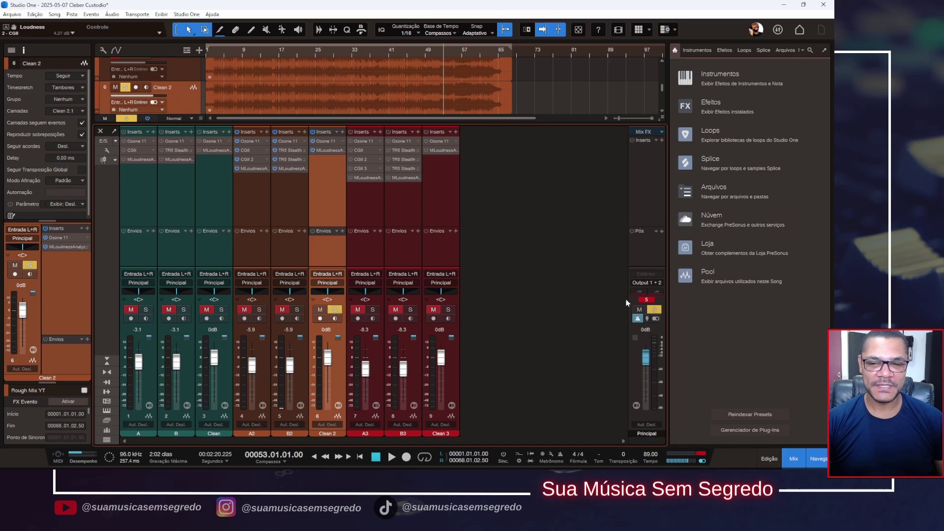
left_click(631, 298)
key("space")
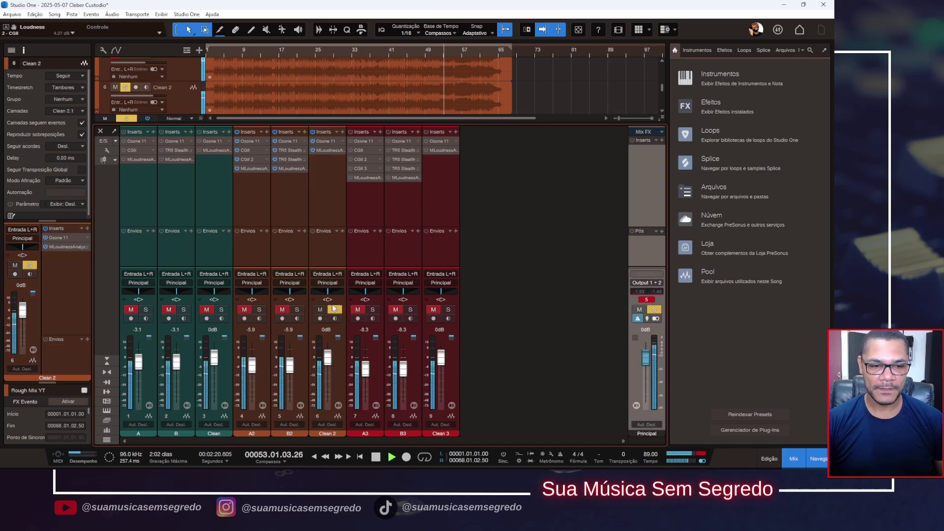
left_click(259, 310)
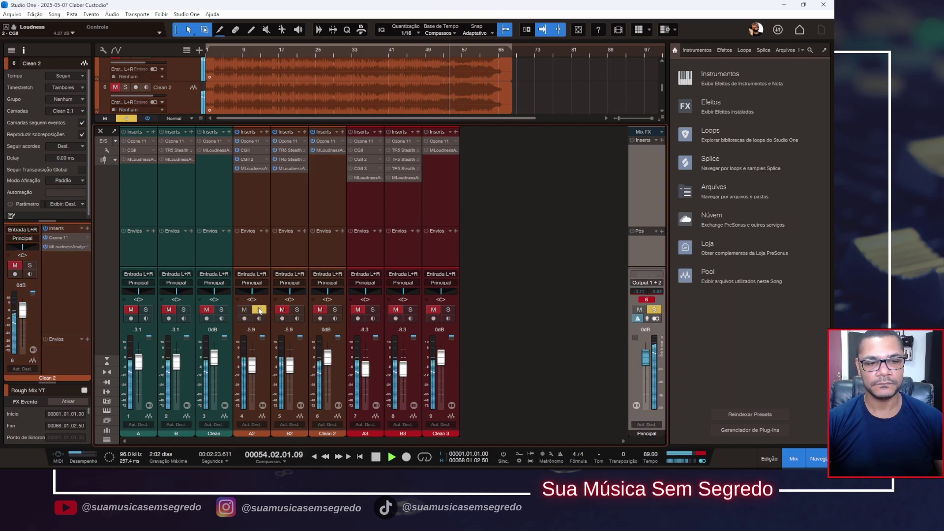
left_click(335, 311)
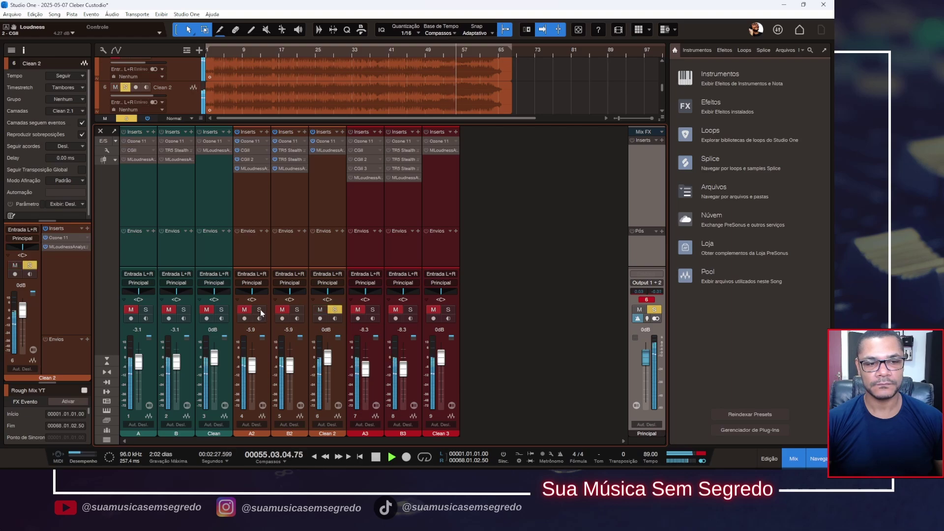
left_click(259, 310)
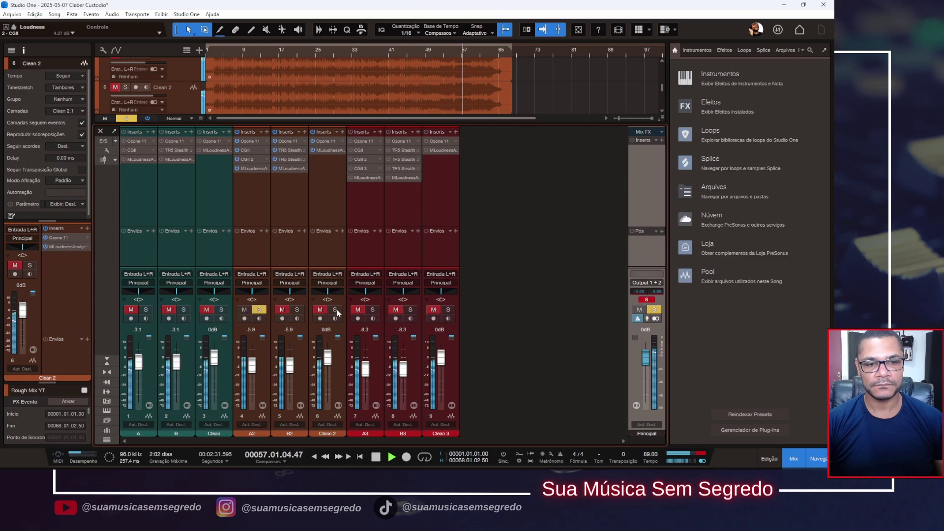
key("space")
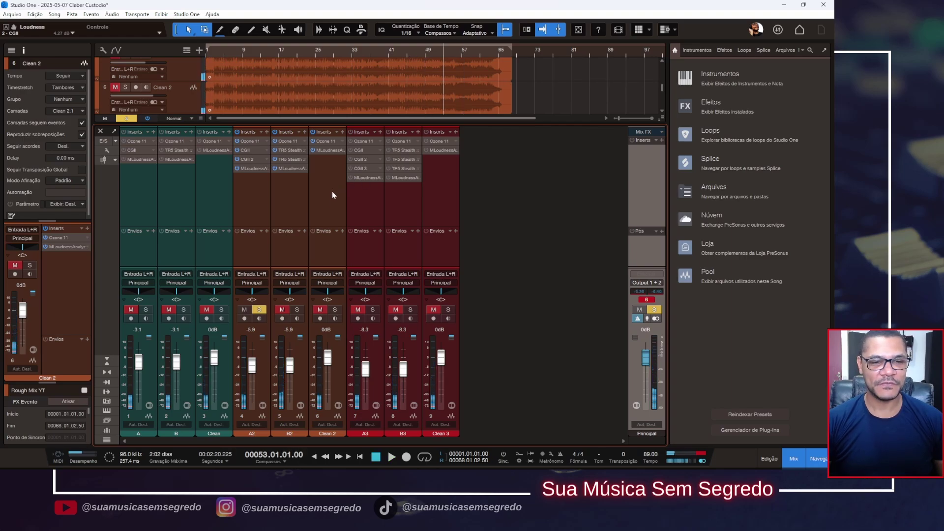
Compare channels A2 and B2 by soloing them alternately while playing the song from bar 44
left_click(332, 207)
left_click(268, 227)
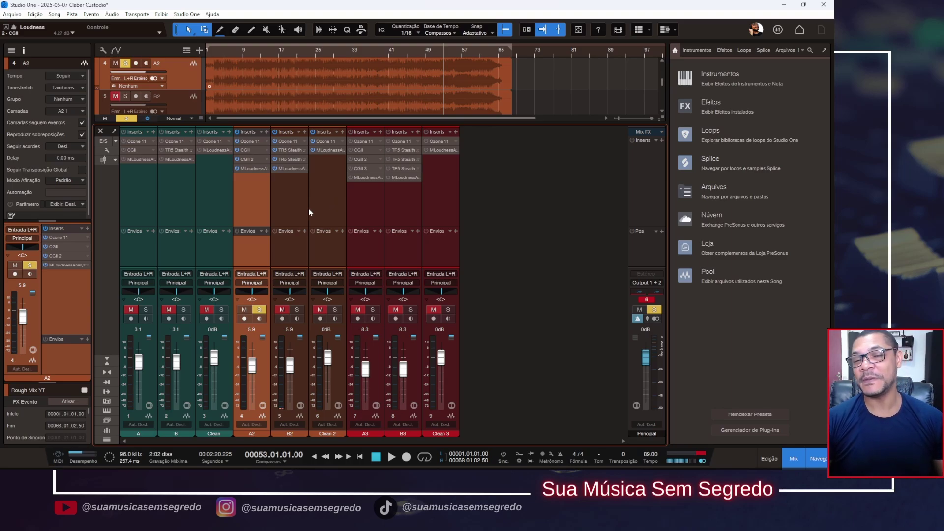
left_click(402, 76)
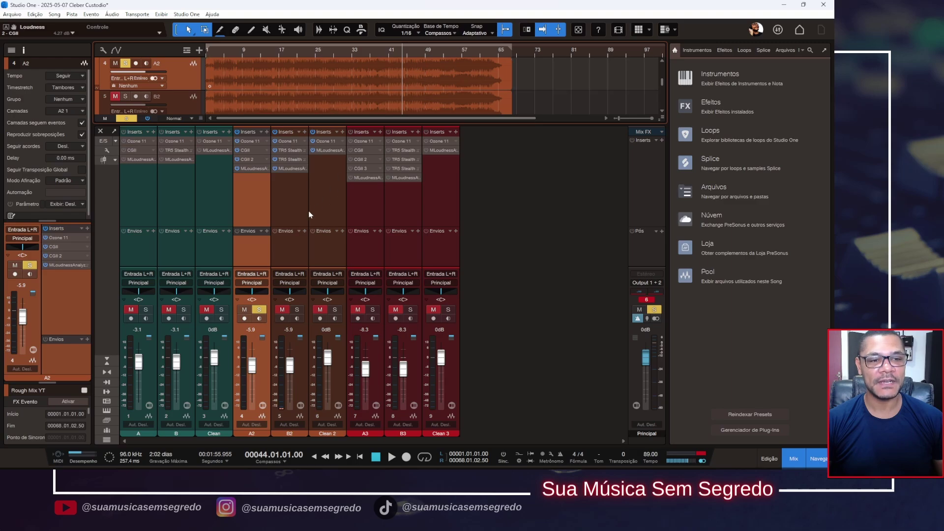
key("space")
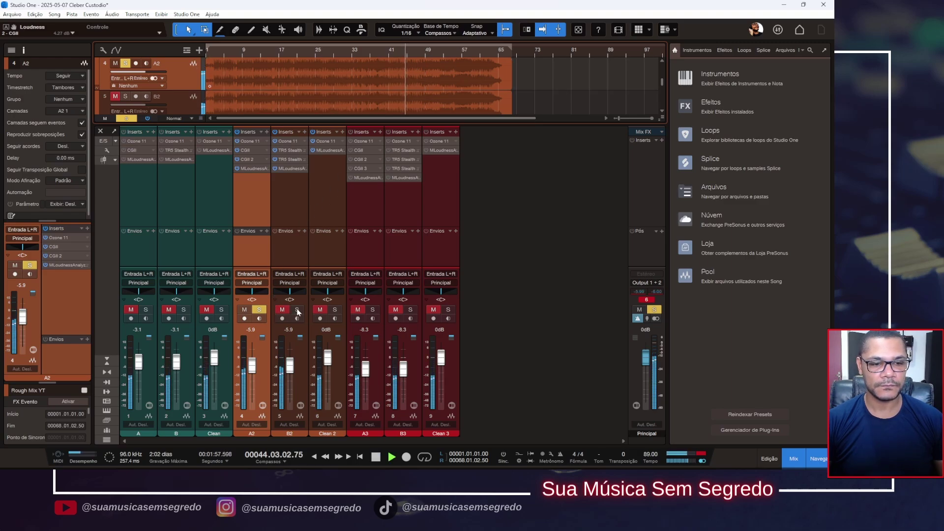
left_click(297, 310)
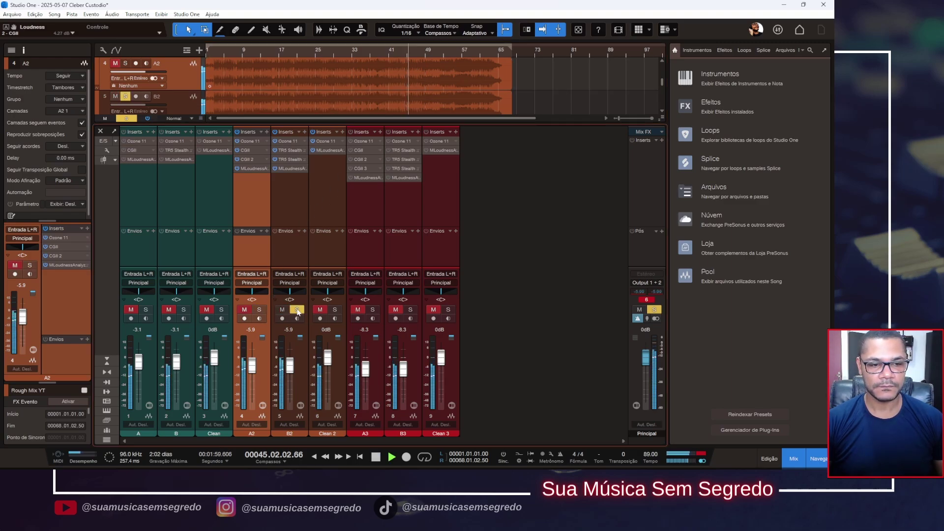
left_click(259, 310)
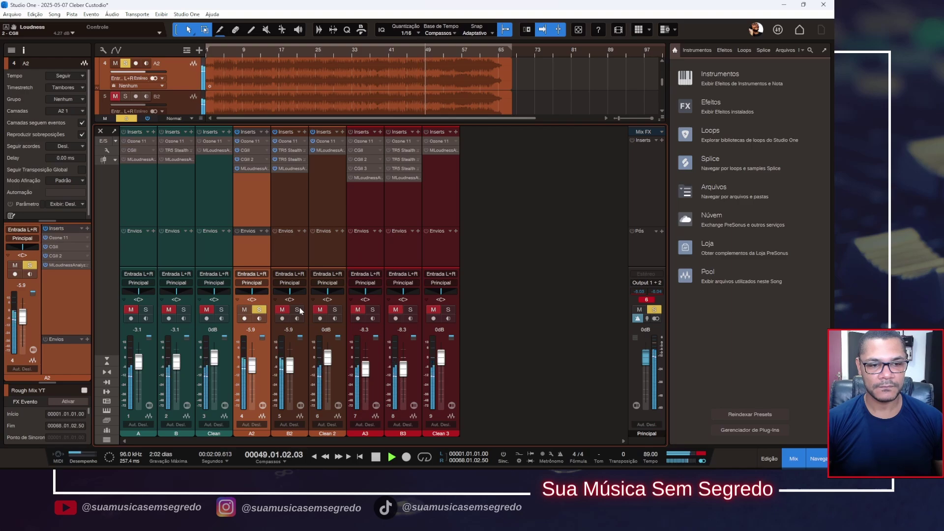
left_click(298, 310)
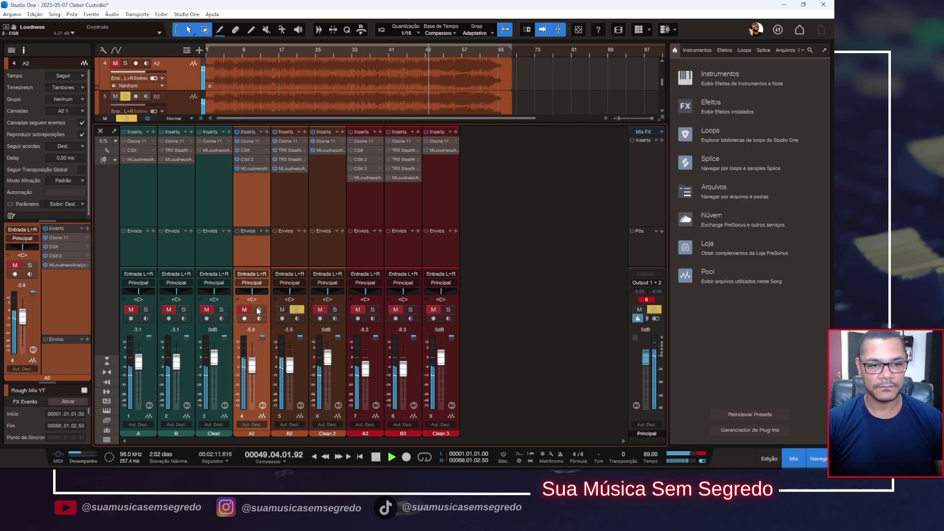
key("space")
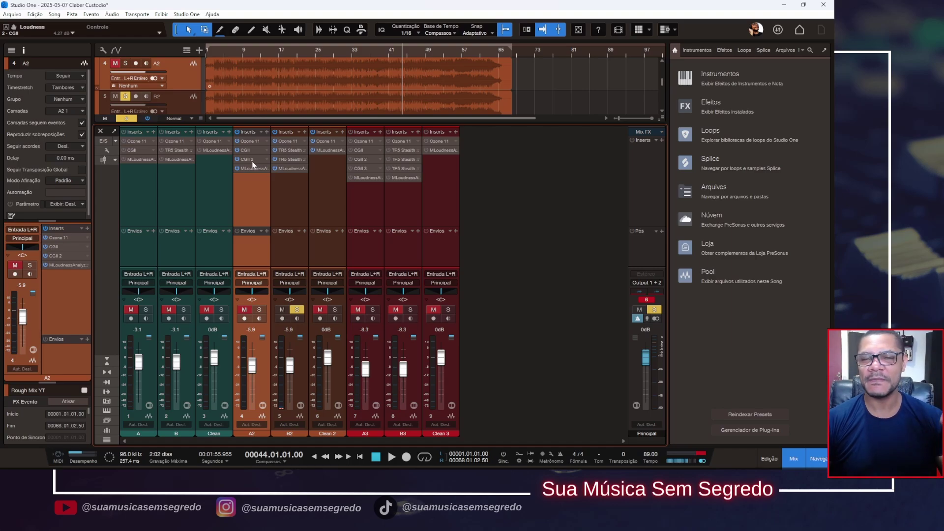
left_click(288, 200)
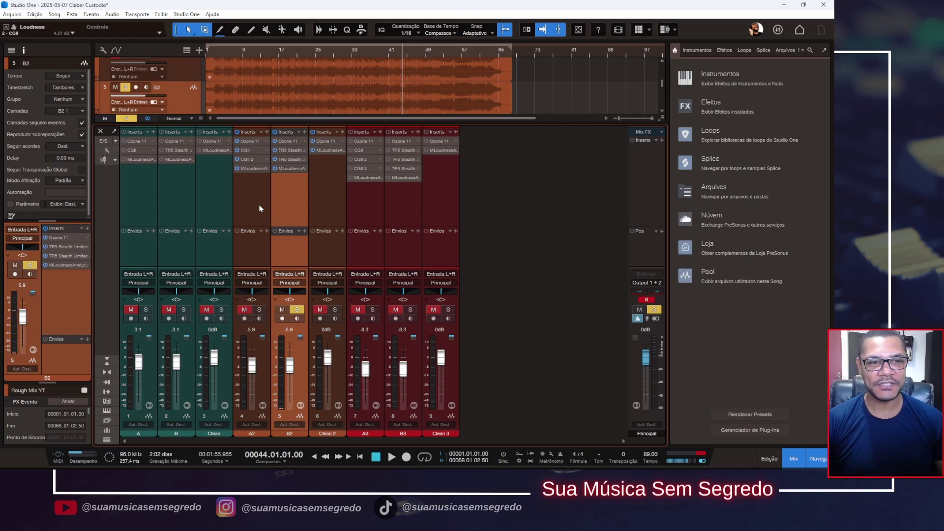
left_click(259, 205)
left_click(282, 206)
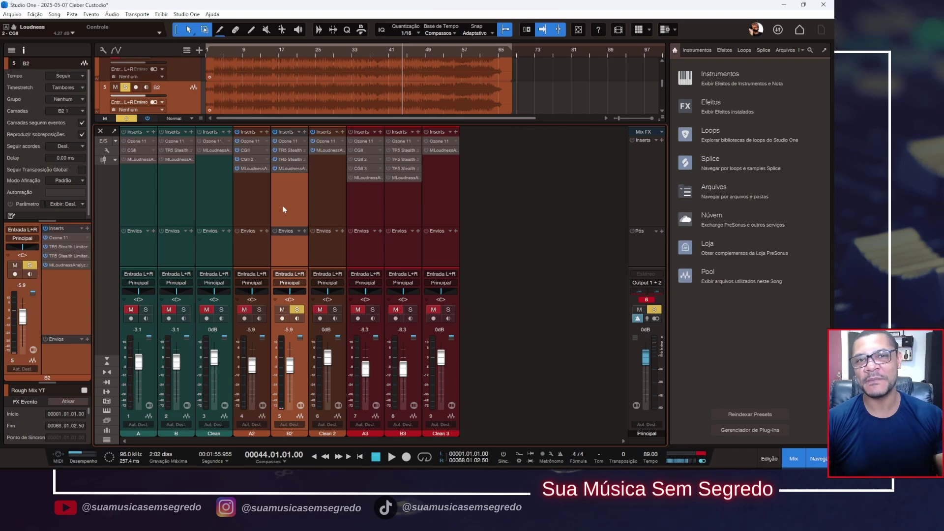
left_click(265, 210)
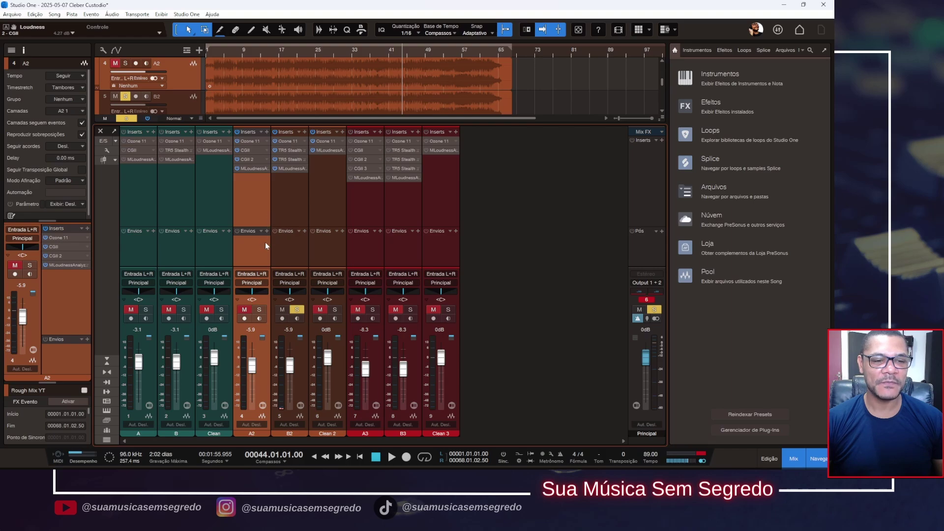
left_click(288, 199)
left_click(329, 202)
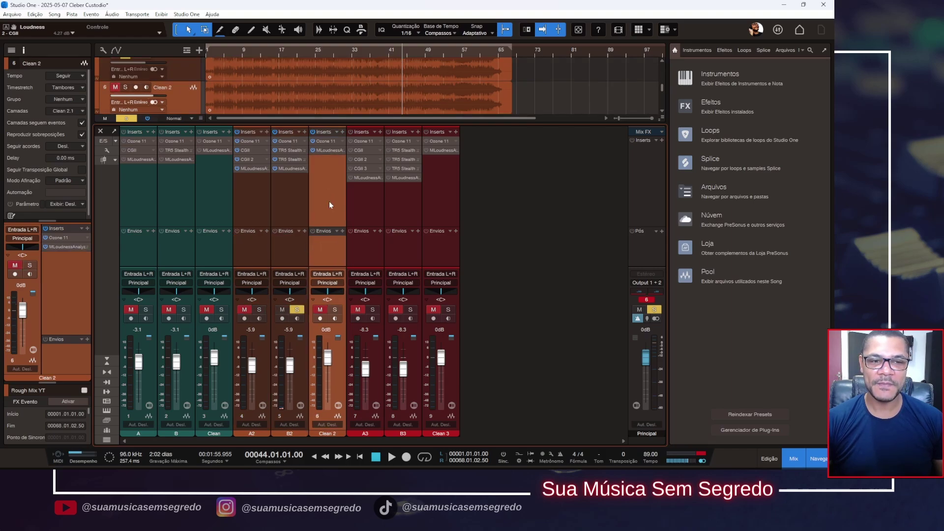
Play the song from bar 44 and compare channels A2, Clean 2 and B2 by soloing one at a time exclusively
left_click(265, 202)
left_click(262, 310, "ctrl")
key("space")
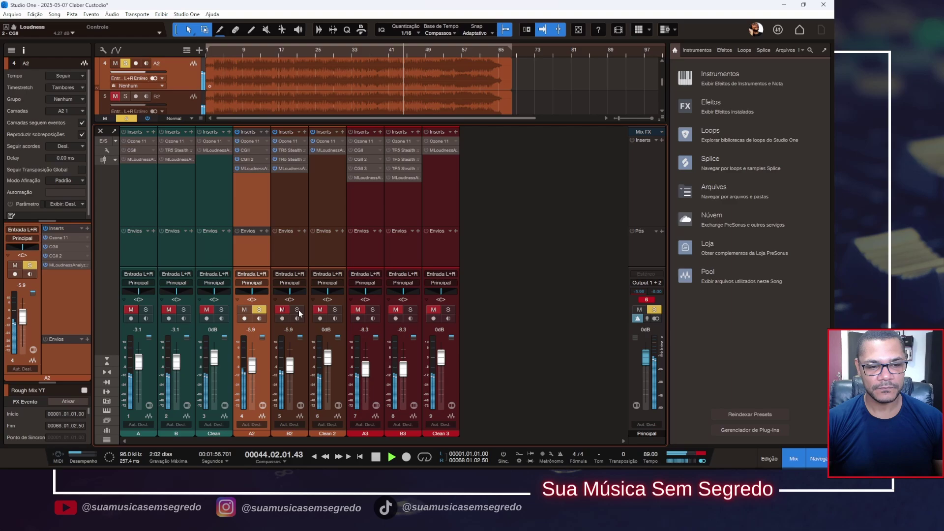
left_click(335, 310, "ctrl")
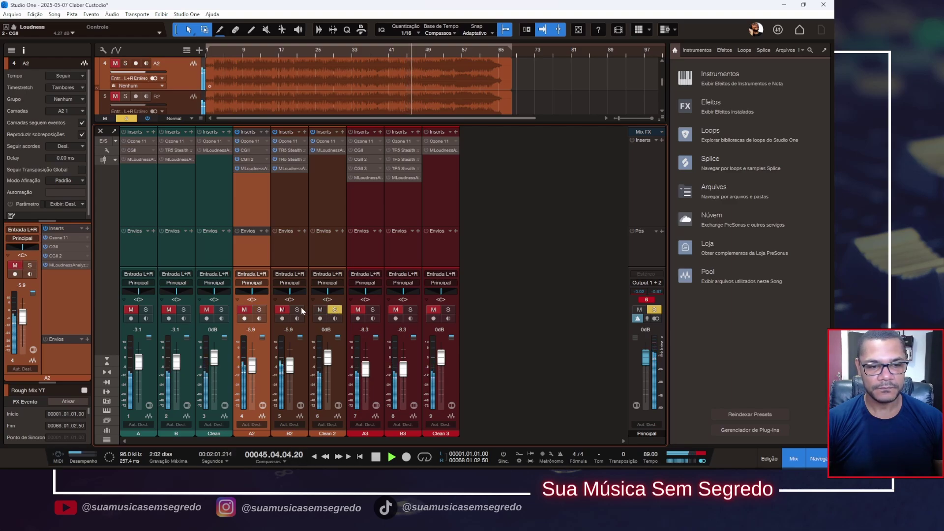
left_click(297, 310, "ctrl")
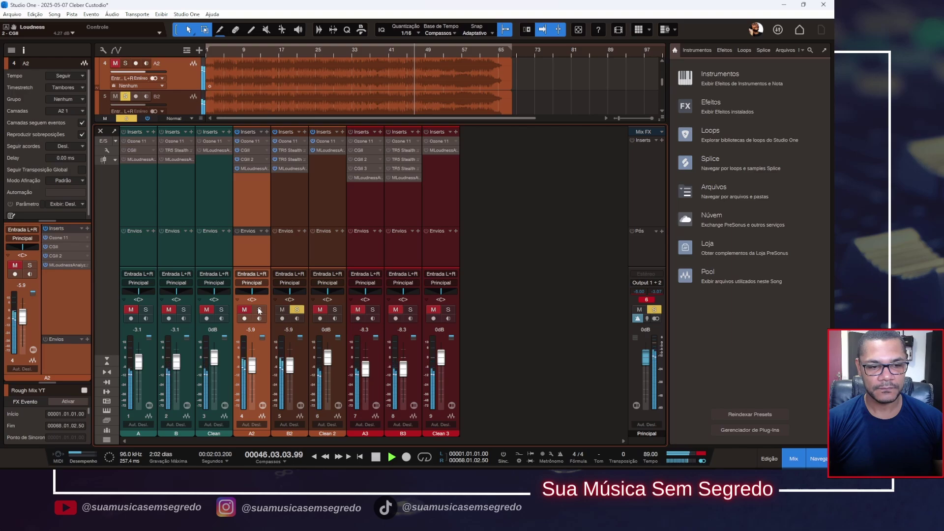
left_click(259, 311, "ctrl")
left_click(297, 309, "ctrl")
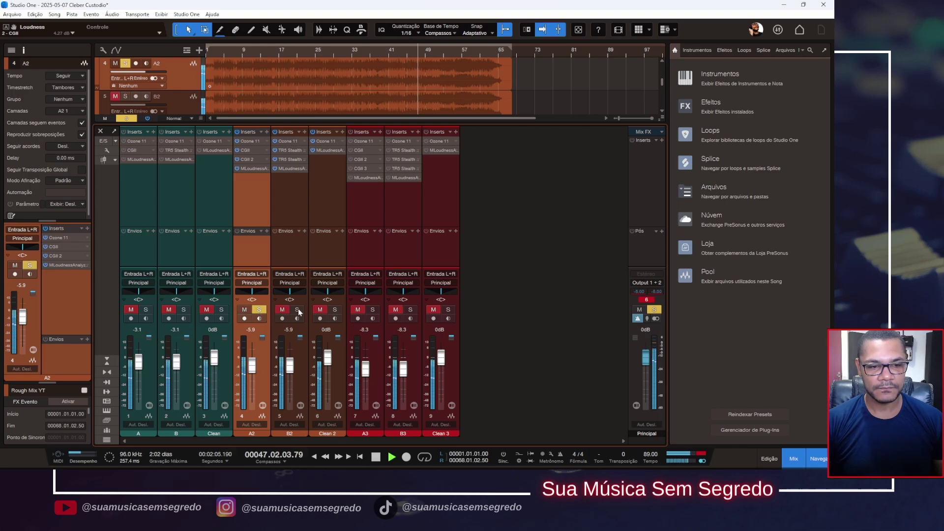
left_click(261, 310, "ctrl")
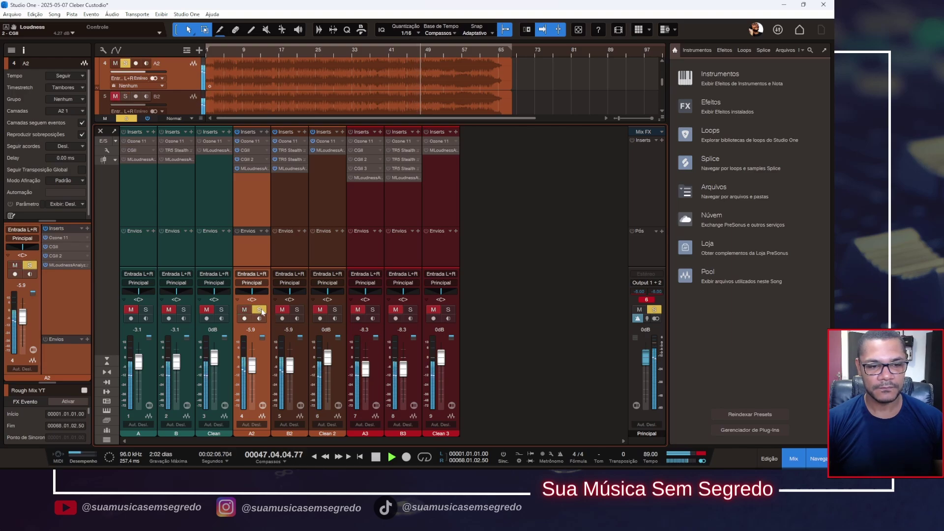
left_click(296, 311, "ctrl")
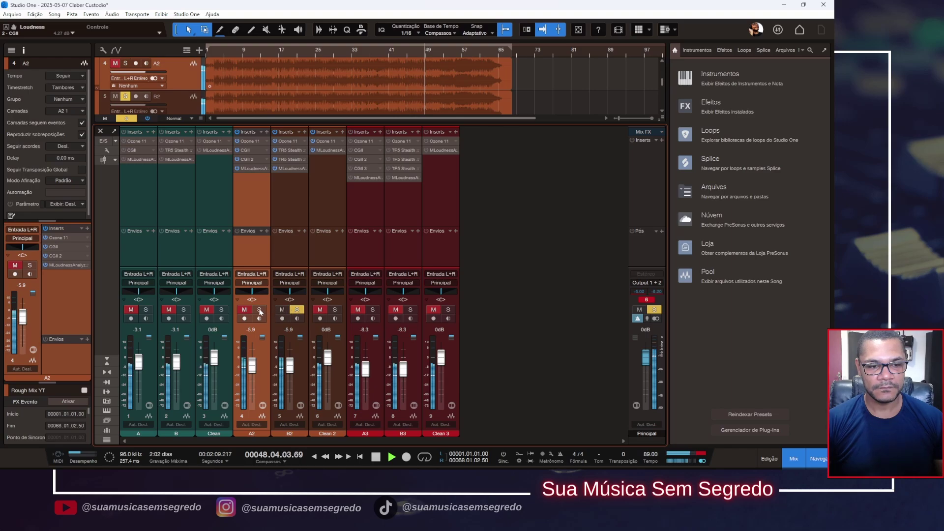
left_click(297, 312, "ctrl")
key("space")
left_click(297, 310, "ctrl")
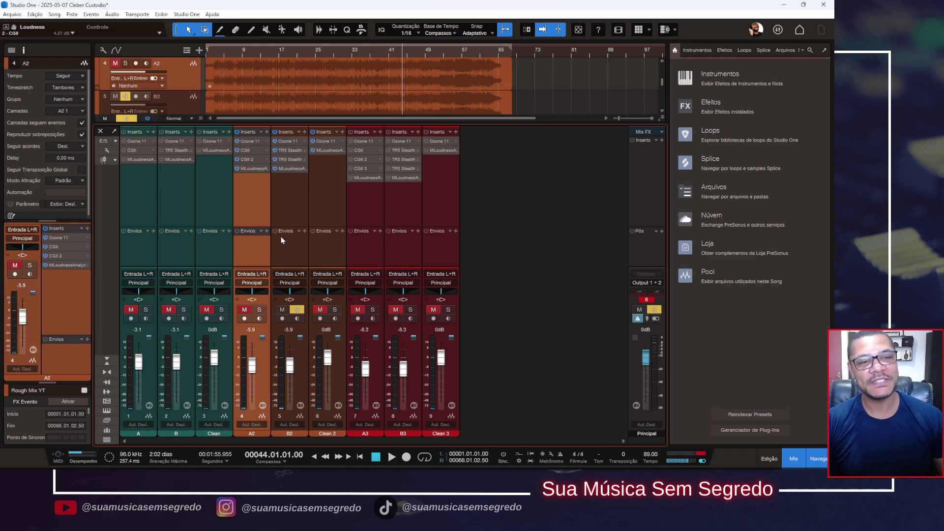
Deactivate the inserts on channels A2, B2 and Clean 2, clear B2's solo, and activate the inserts on A3, B3 and Clean 3
left_click(322, 203)
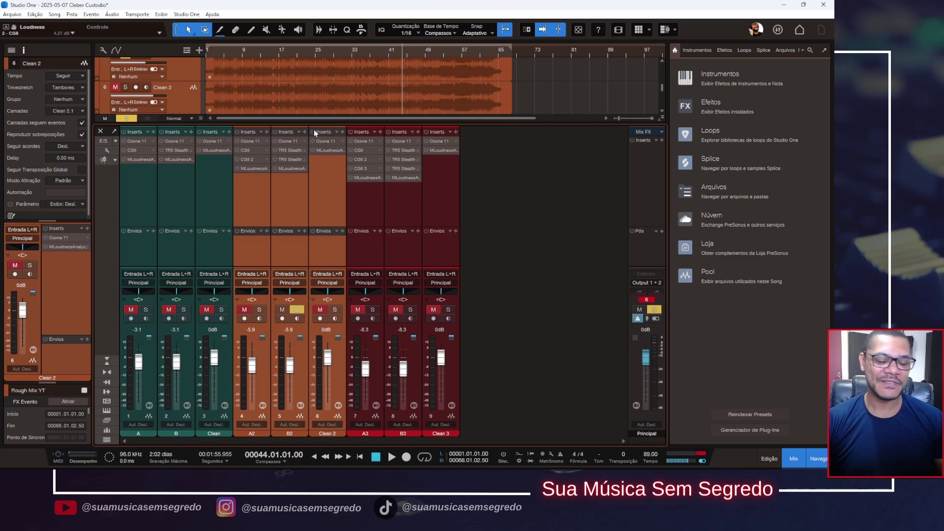
left_click(297, 309)
left_click(372, 210)
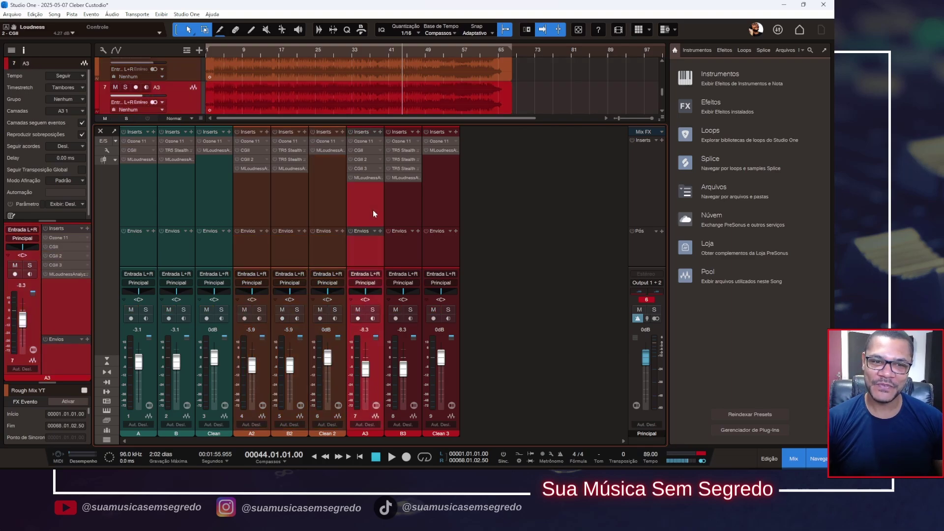
left_click(432, 209, "shift")
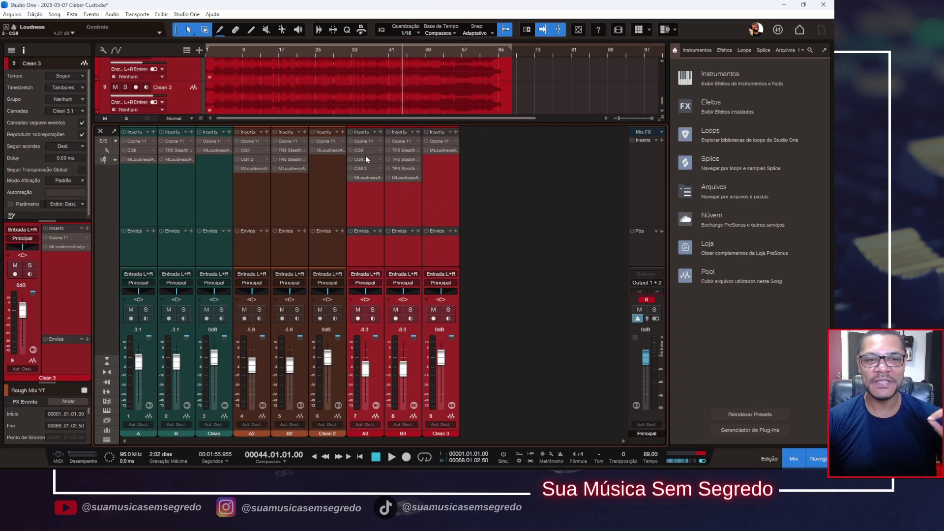
left_click(395, 194)
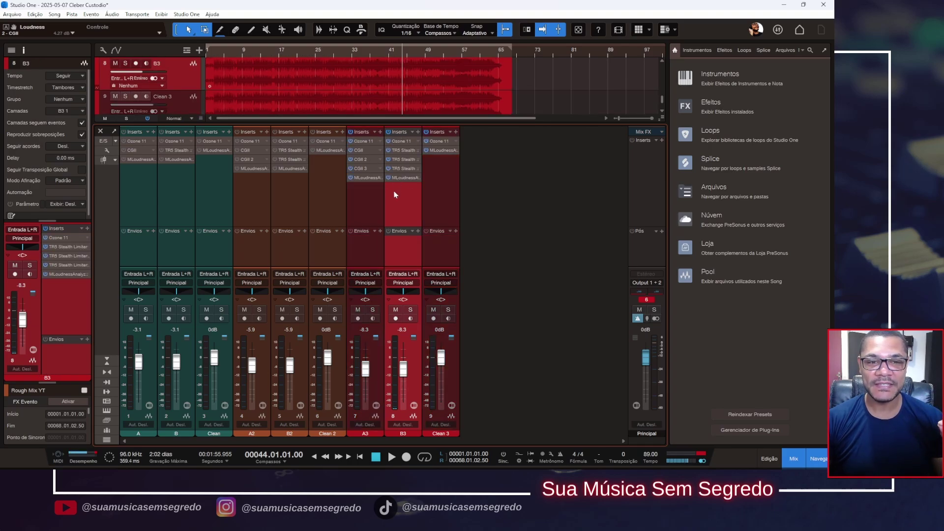
Solo channel A3, measure its loudness with its MLoudnessAnalyzer insert by playing the song from bar 52, and close the analyzer
left_click(373, 309)
left_click(370, 179)
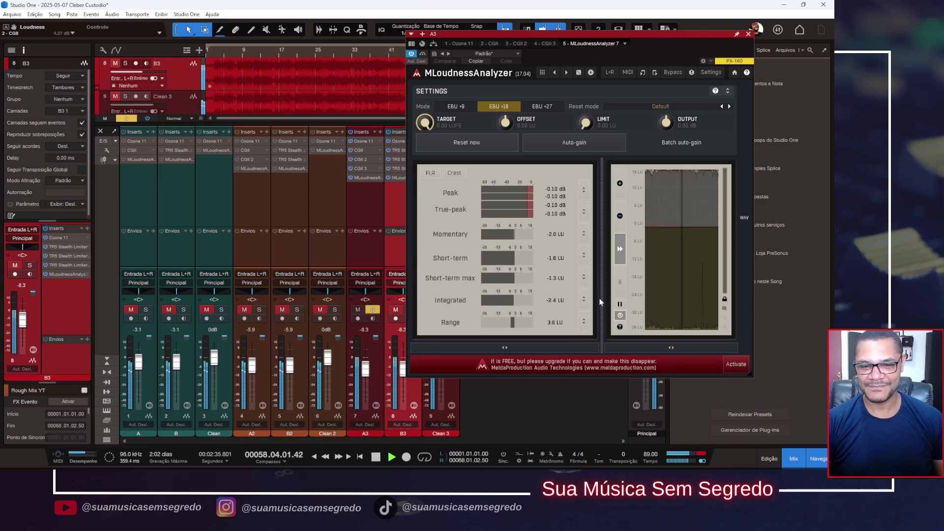
key("space")
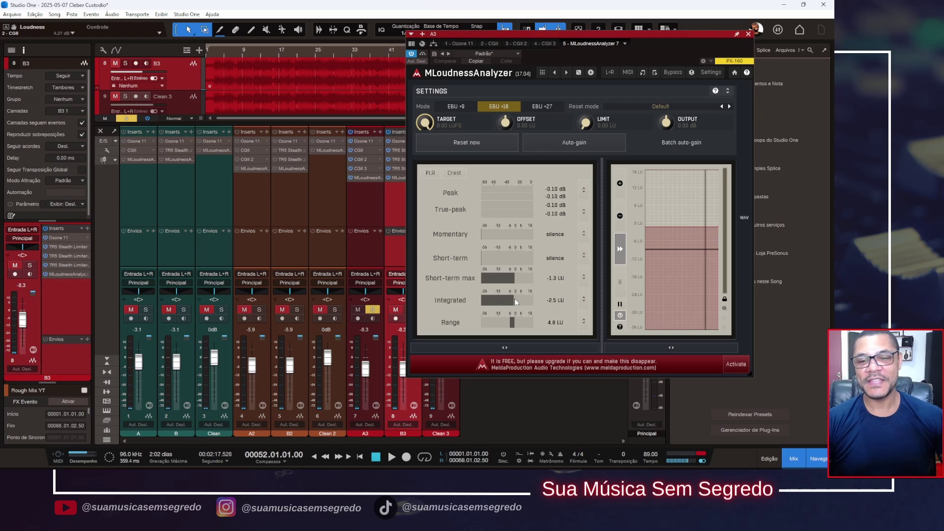
left_click(749, 34)
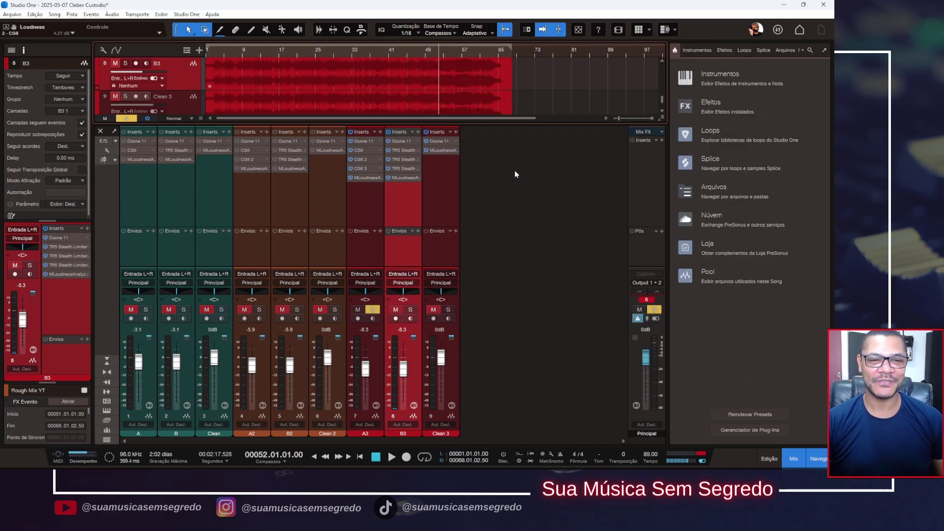
Clear the main output's clip indicator and play the song from bar 44, soloing Clean 3 and A3 alternately to compare them
left_click(399, 48)
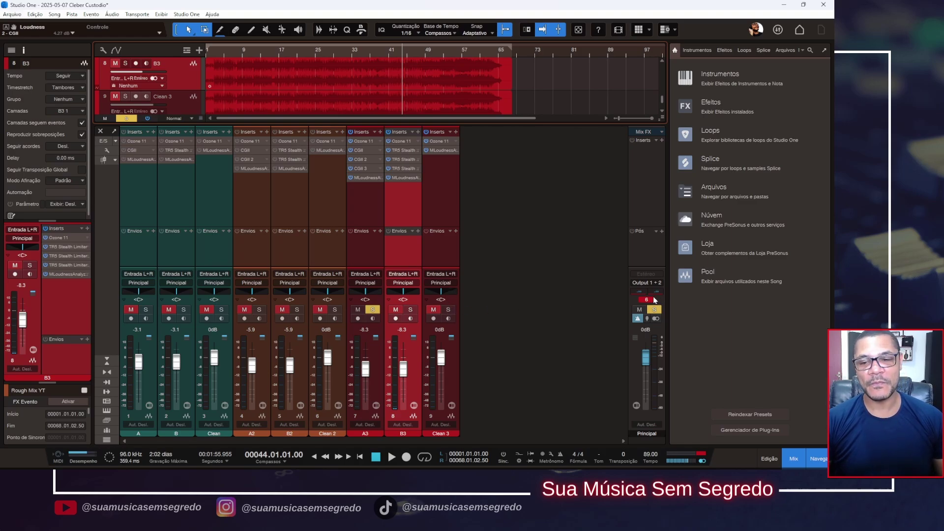
left_click(637, 309)
left_click(449, 309)
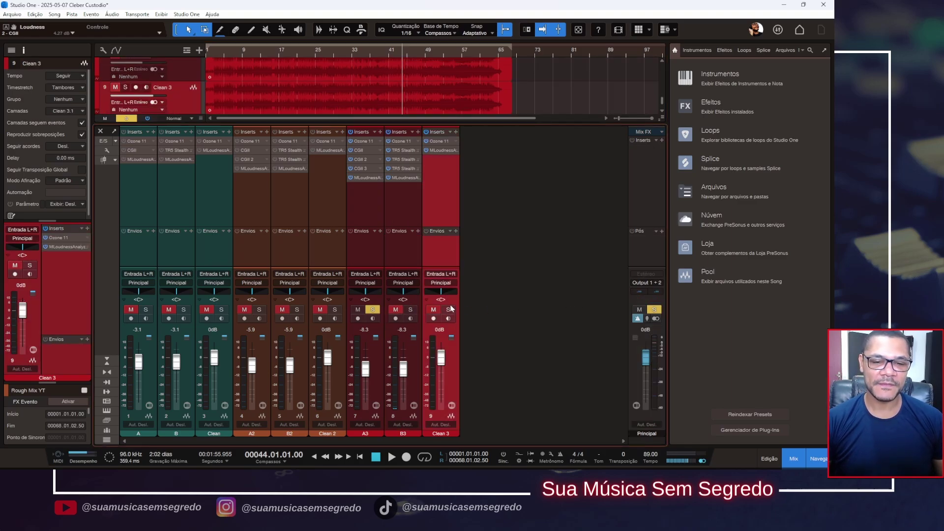
key("space")
left_click(376, 310)
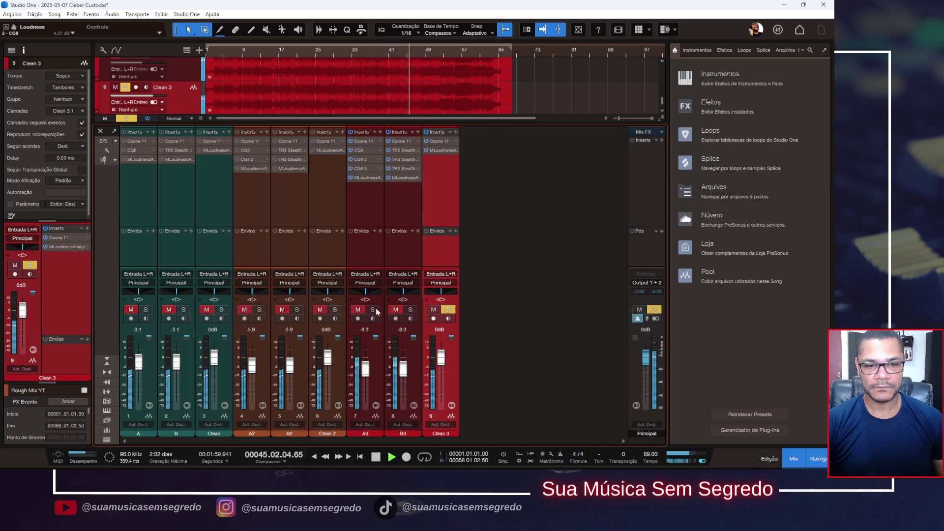
left_click(375, 310)
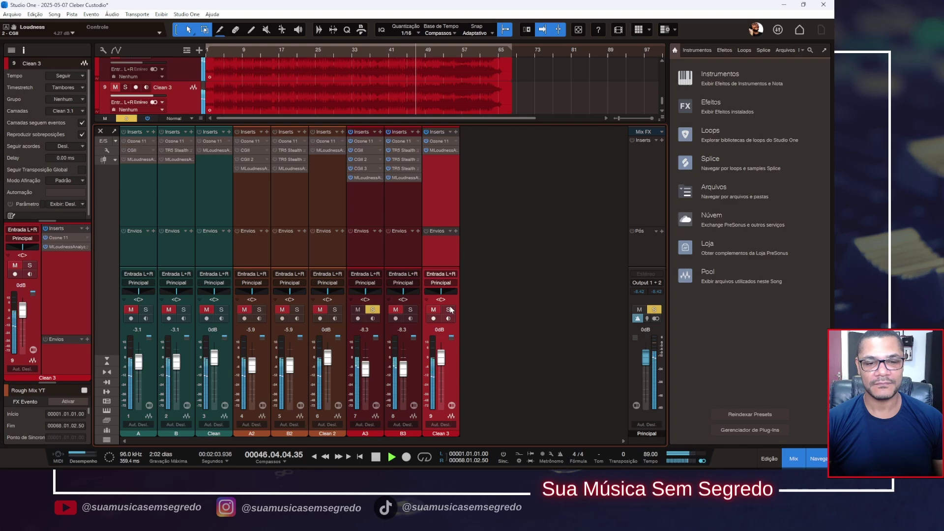
left_click(449, 310, "ctrl")
left_click(372, 309, "ctrl")
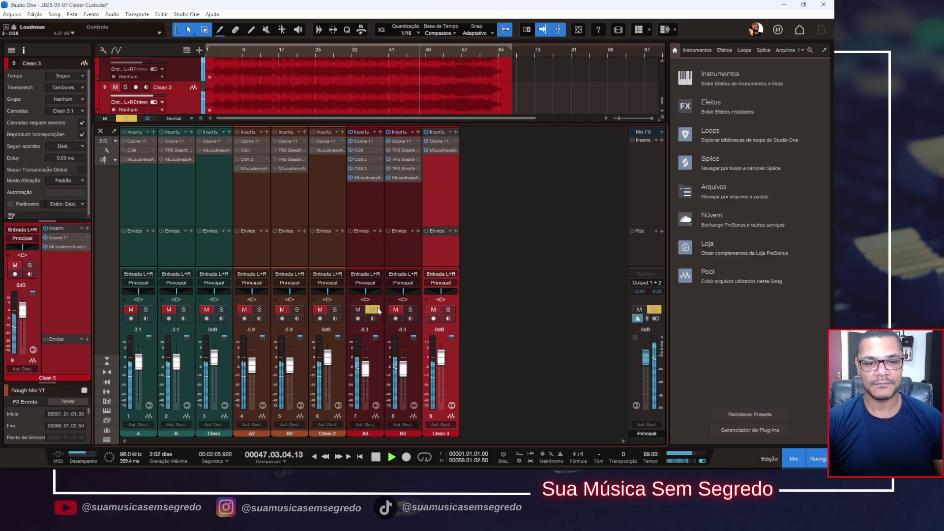
key("space")
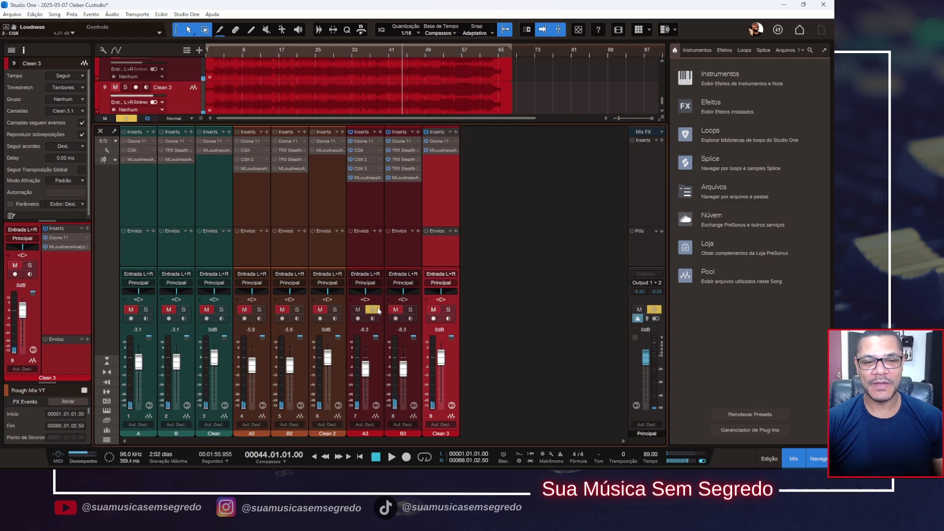
Play the song and compare channels A3 and B3 by soloing them alternately, finishing with Clean 3 soloed before stopping playback
left_click(379, 303)
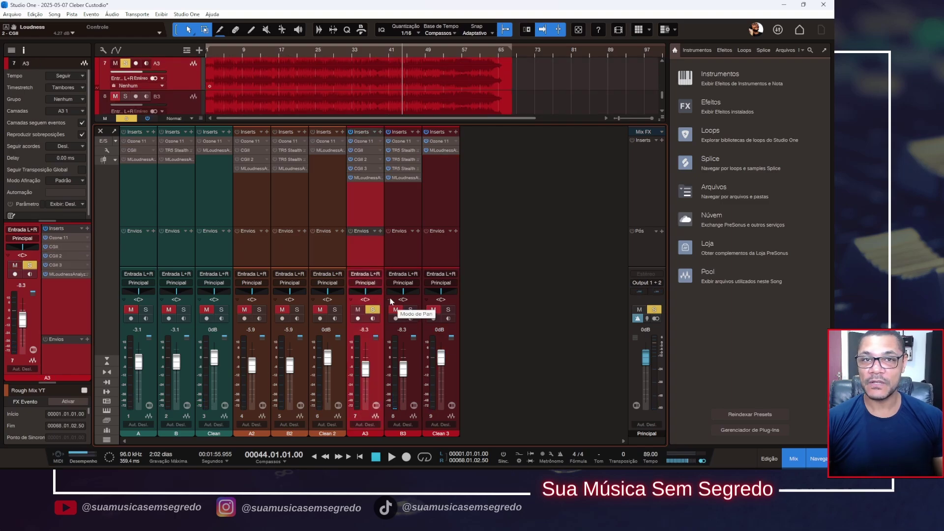
left_click(389, 204)
left_click(376, 208)
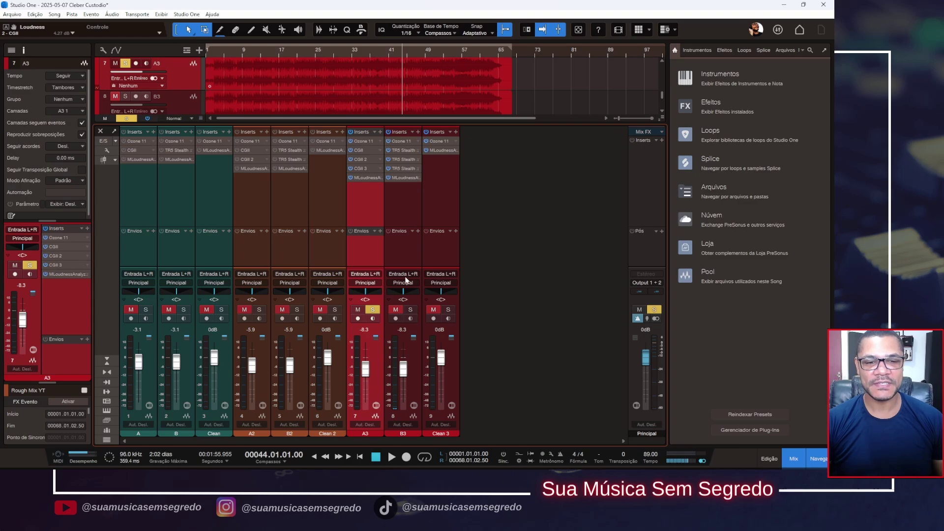
key("space")
left_click(411, 309)
left_click(373, 309)
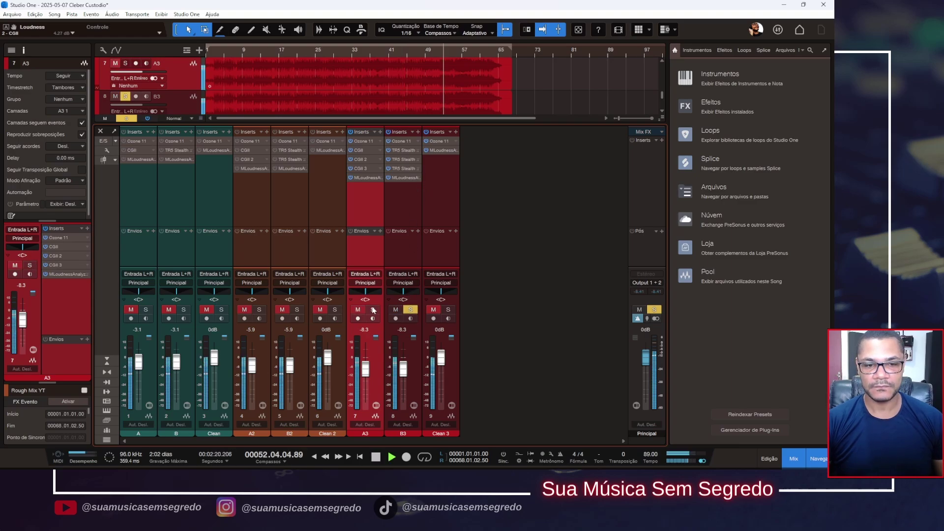
left_click(373, 310)
left_click(410, 309)
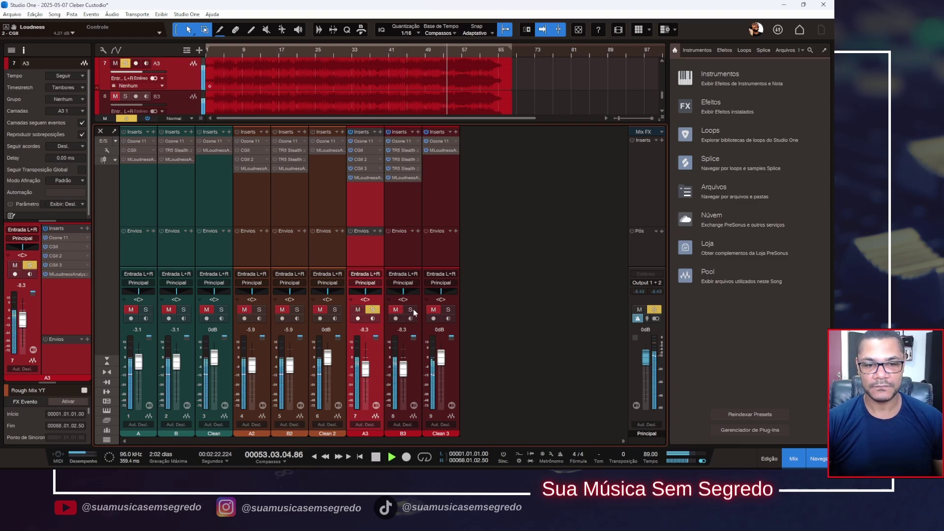
left_click(412, 309)
left_click(374, 310)
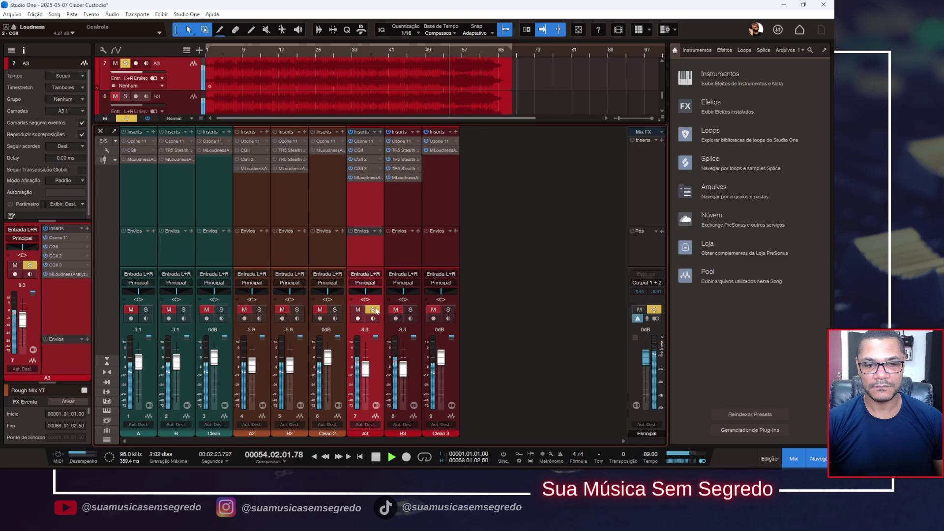
left_click(411, 309)
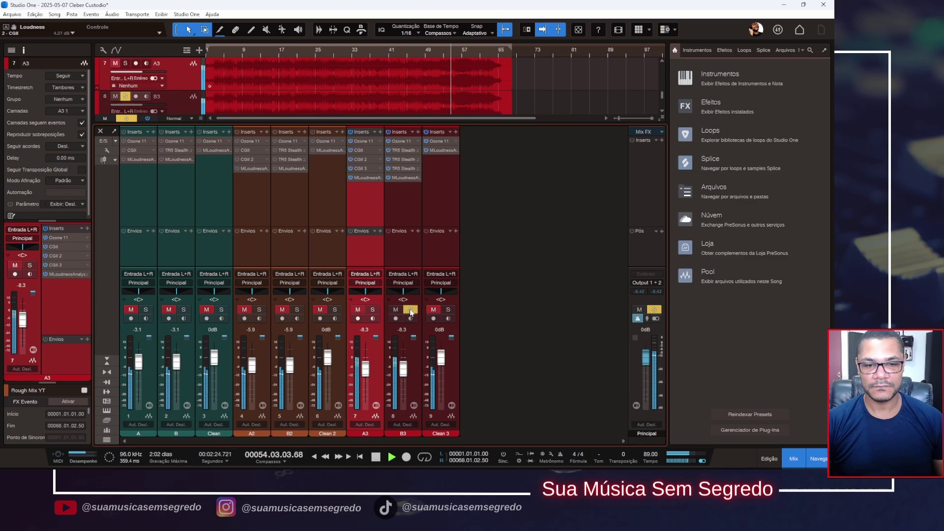
left_click(374, 310)
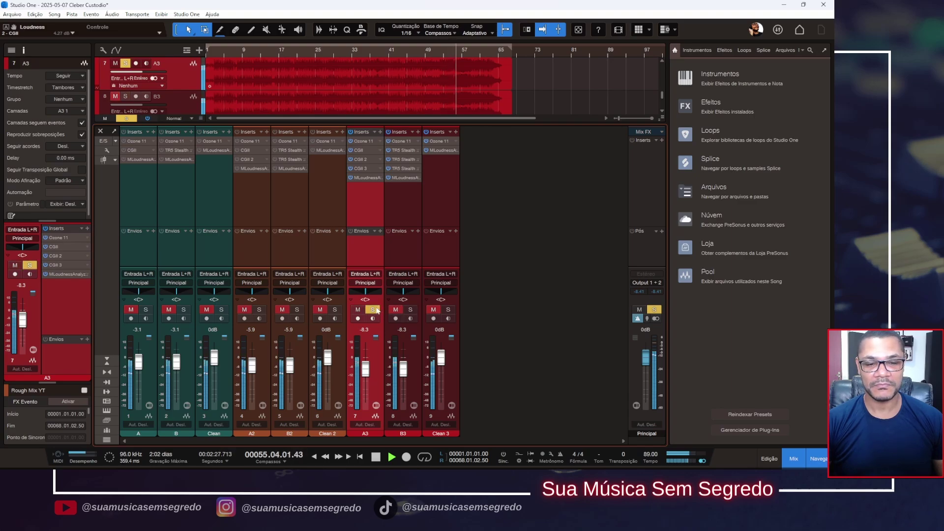
left_click(411, 309)
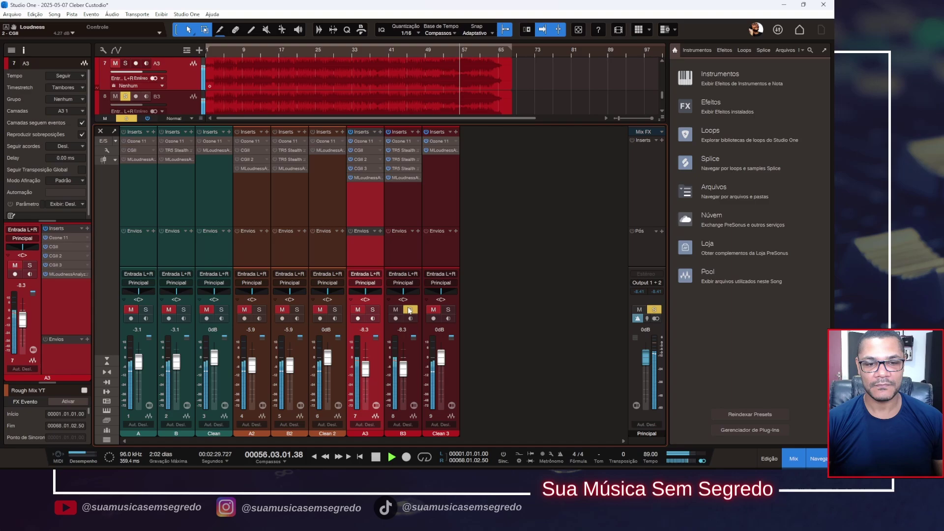
left_click(373, 310)
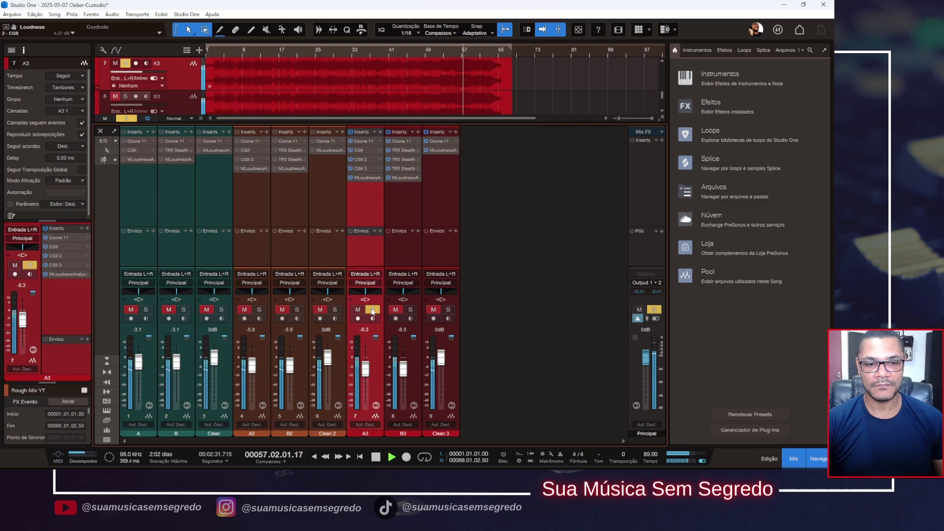
left_click(415, 310)
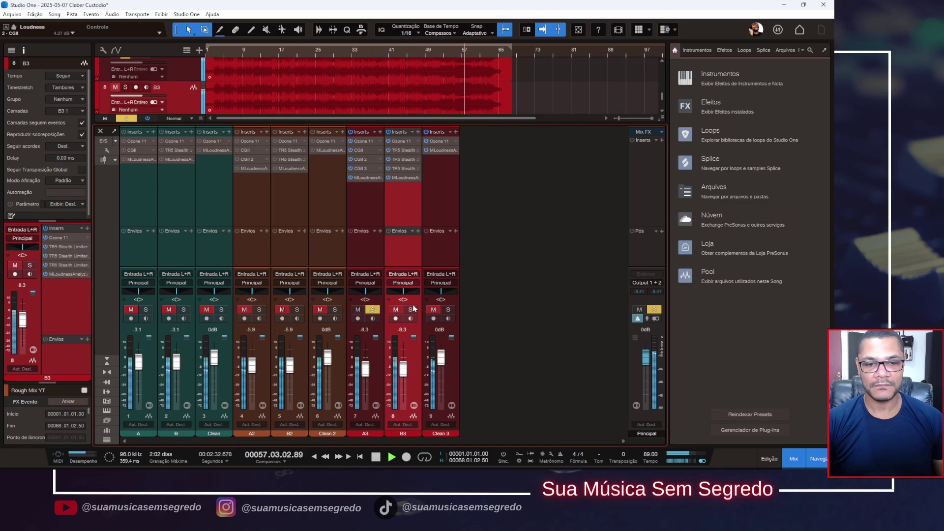
left_click(448, 310)
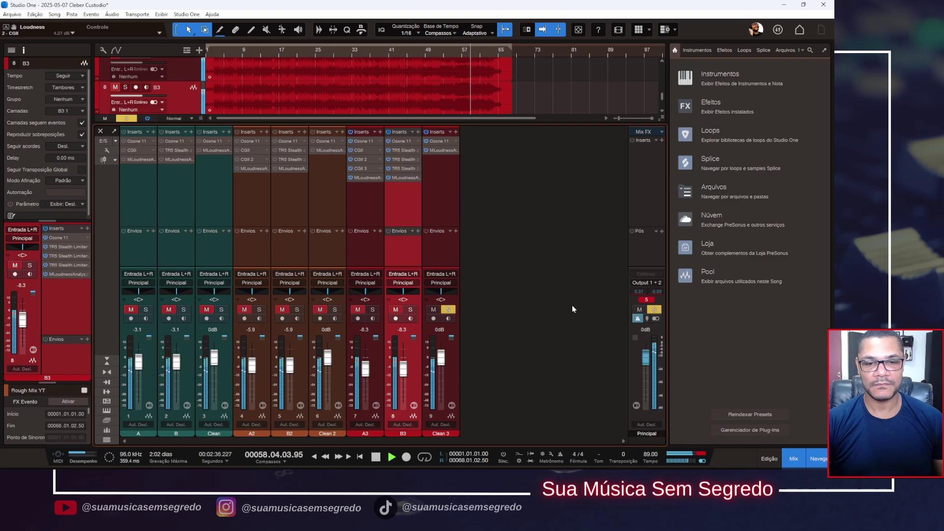
key("space")
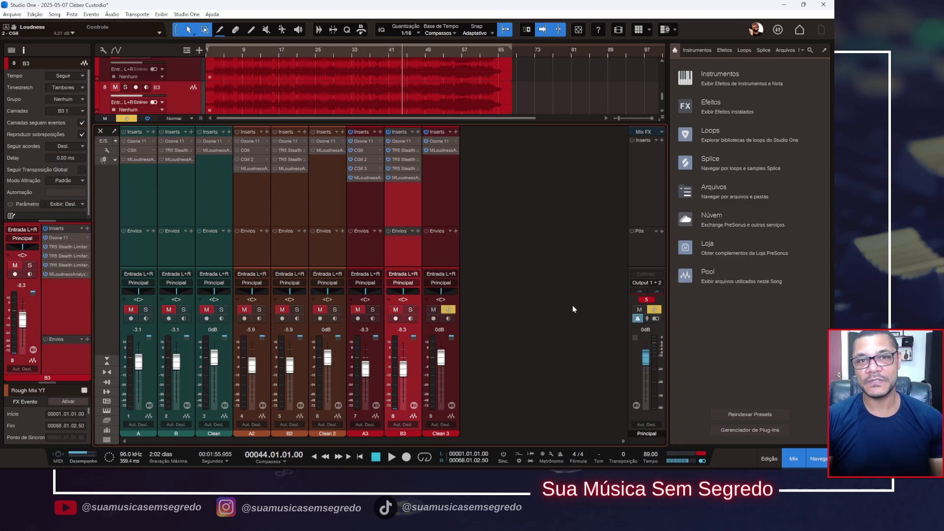
Reset the main output's clip indicator and select channels A3 through Clean 3 together
left_click(647, 300)
left_click(375, 212)
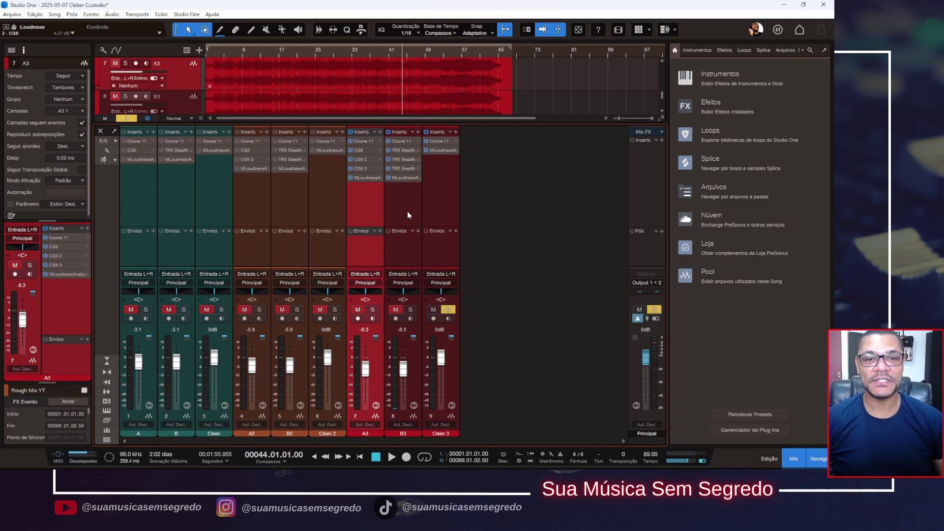
left_click(430, 210, "shift")
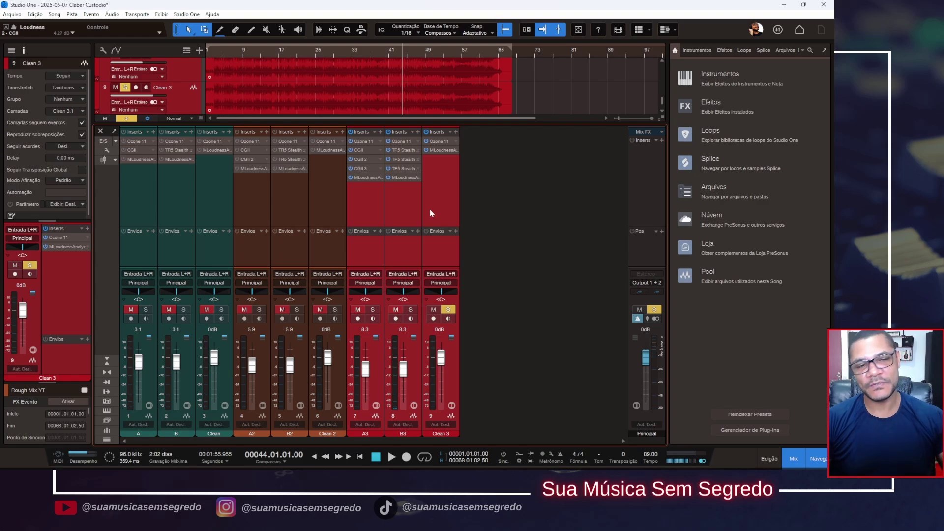